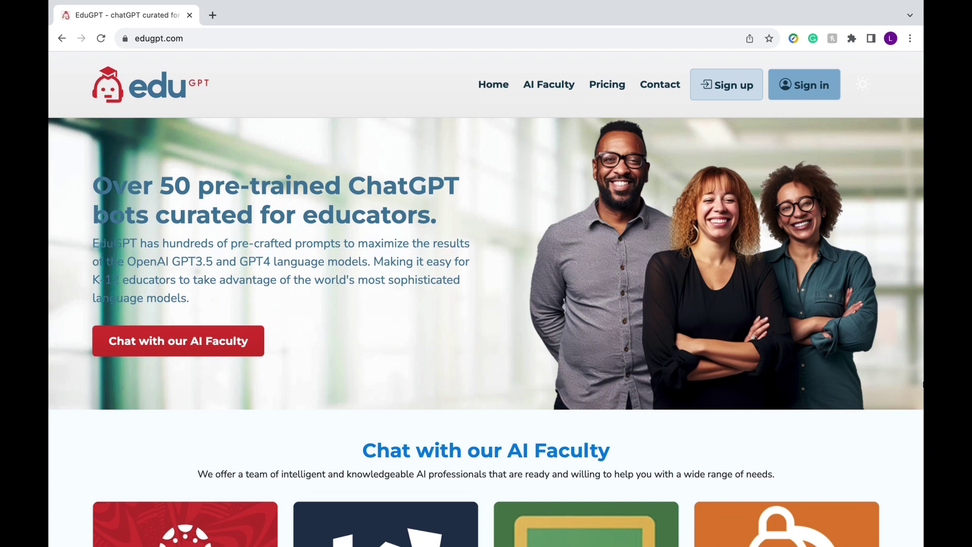
- Scroll through the home page and all AI Faculty bot cards down to the sign-up page
{"action": "scroll", "coordinate": [922, 385], "scroll_direction": "down", "scroll_amount": 5}
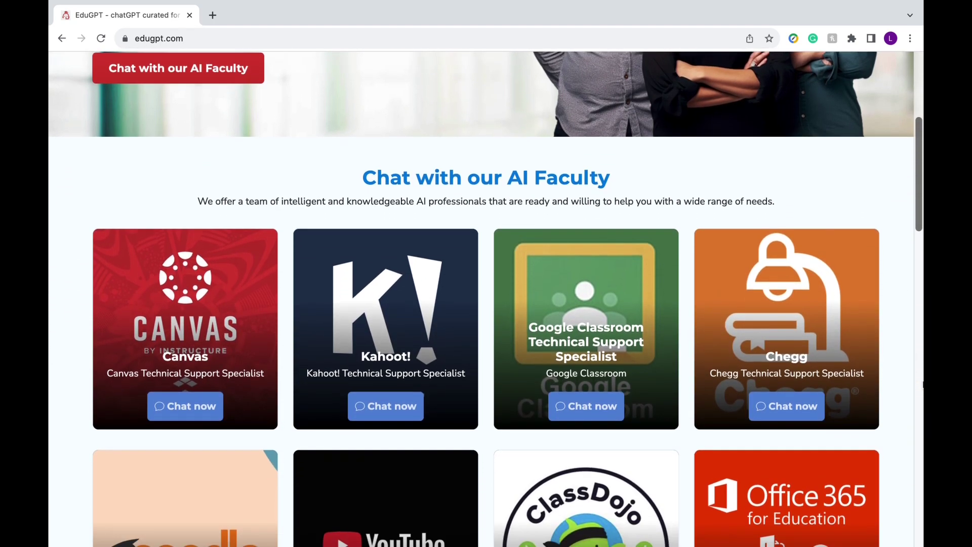
{"action": "scroll", "coordinate": [923, 385], "scroll_direction": "down", "scroll_amount": 2}
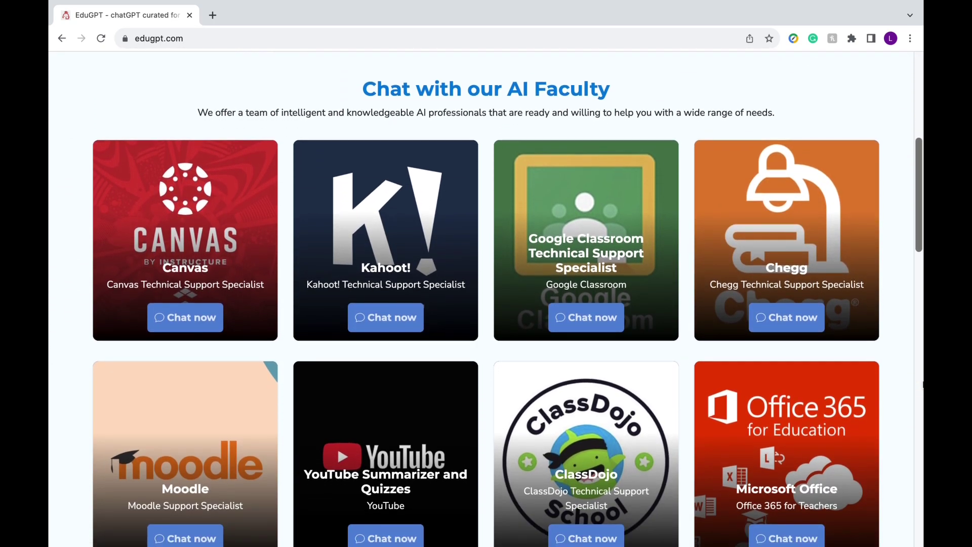
{"action": "scroll", "coordinate": [922, 385], "scroll_direction": "down", "scroll_amount": 7}
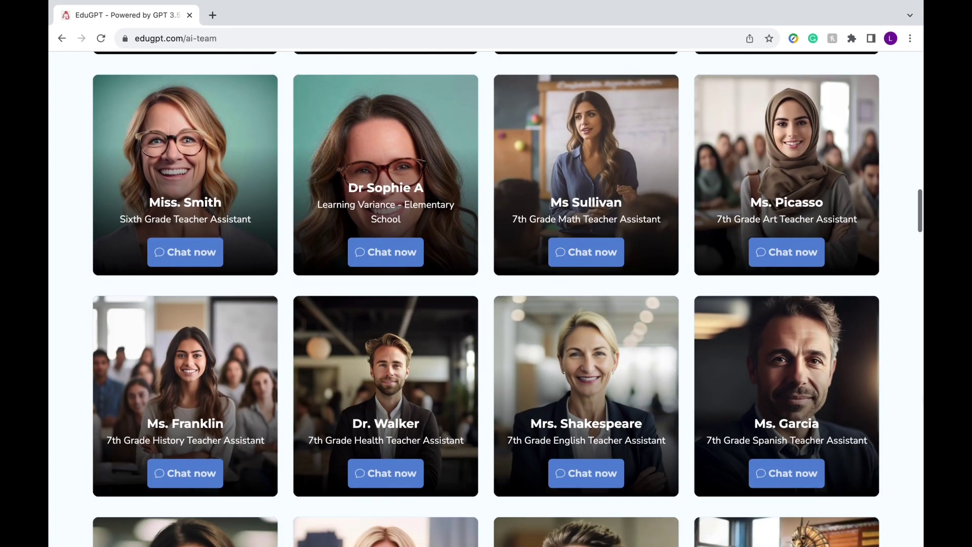
{"action": "scroll", "coordinate": [486, 298], "scroll_direction": "down", "scroll_amount": 1}
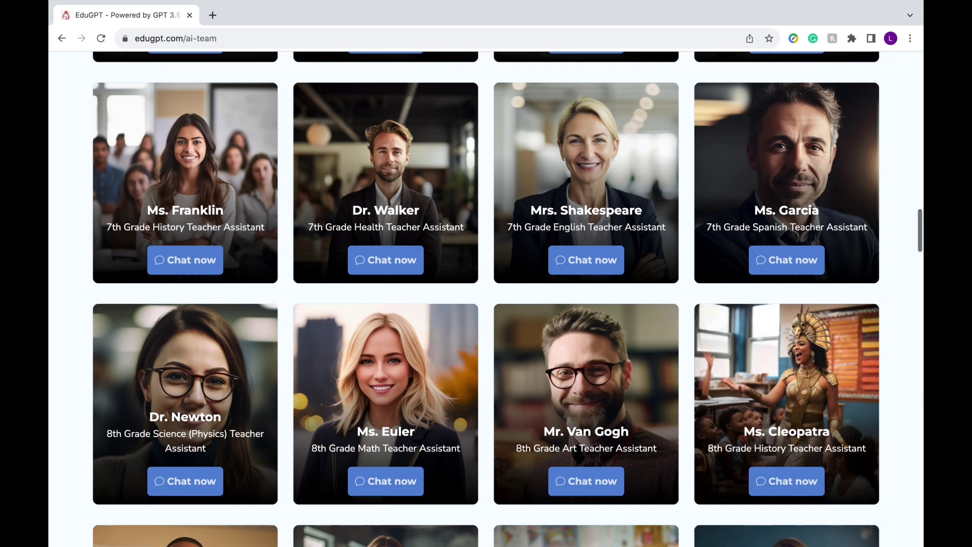
{"action": "scroll", "coordinate": [486, 299], "scroll_direction": "down", "scroll_amount": 4}
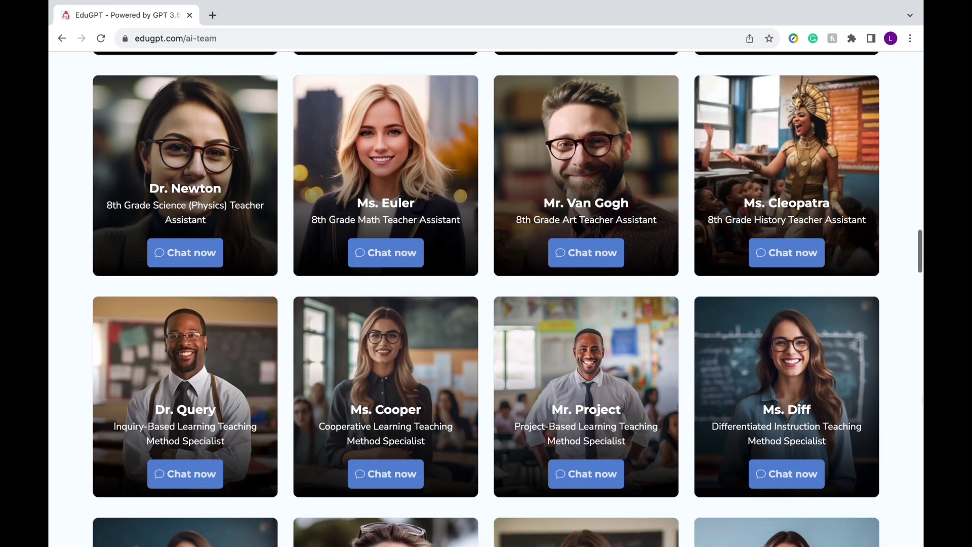
{"action": "scroll", "coordinate": [486, 299], "scroll_direction": "down", "scroll_amount": 4}
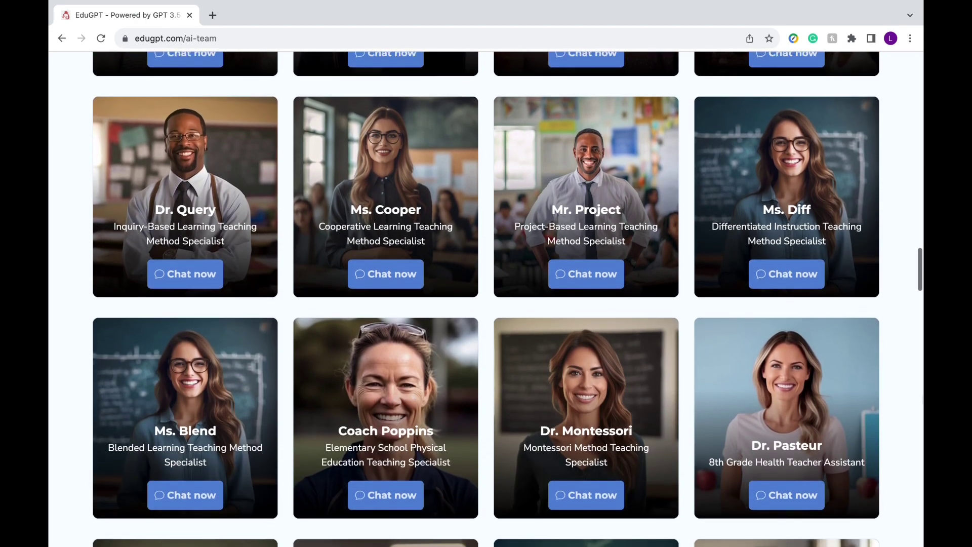
{"action": "scroll", "coordinate": [486, 299], "scroll_direction": "down", "scroll_amount": 4}
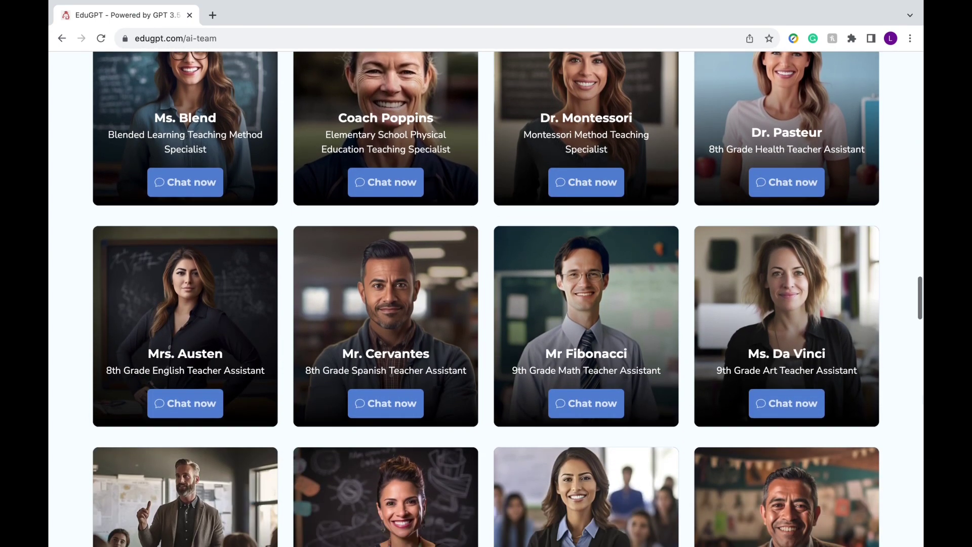
{"action": "scroll", "coordinate": [486, 298], "scroll_direction": "down", "scroll_amount": 4}
{"action": "scroll", "coordinate": [486, 299], "scroll_direction": "down", "scroll_amount": 4}
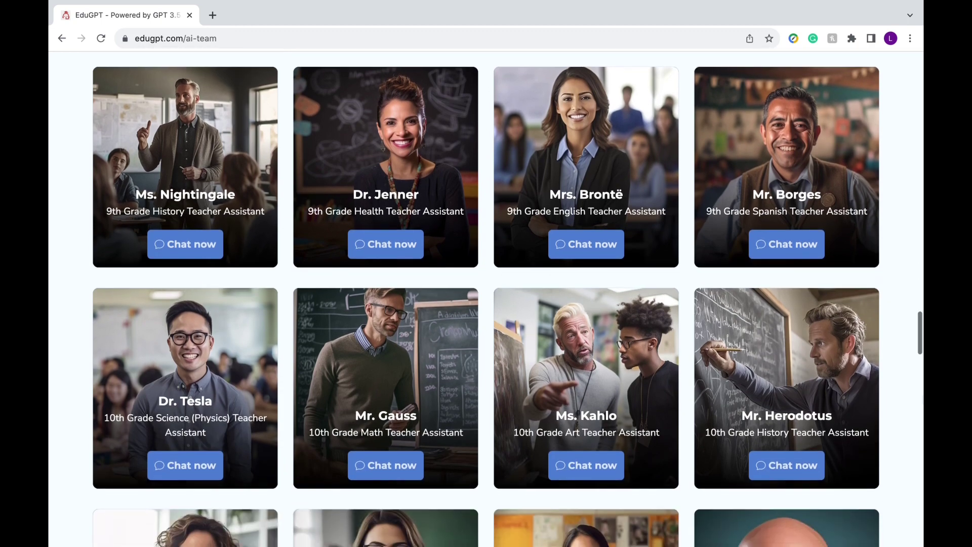
{"action": "scroll", "coordinate": [486, 299], "scroll_direction": "down", "scroll_amount": 4}
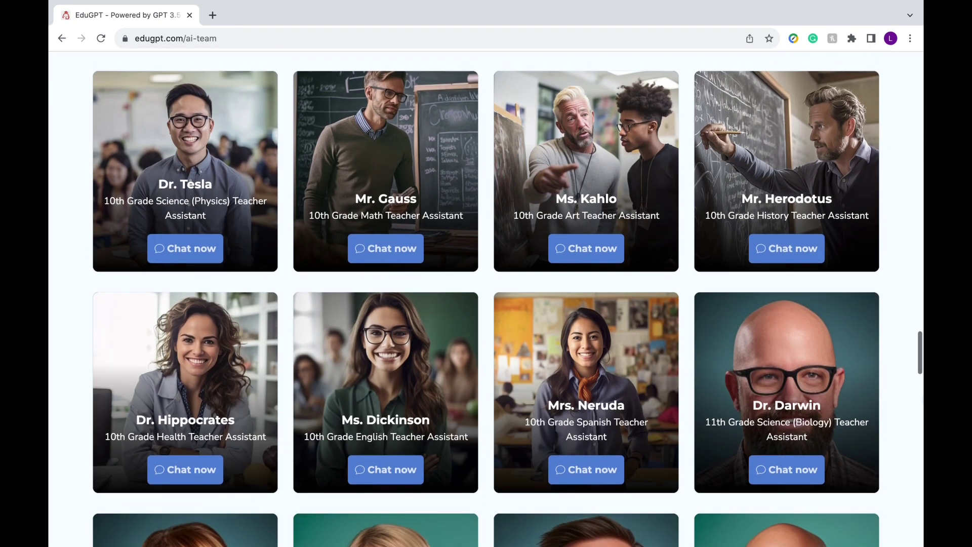
{"action": "scroll", "coordinate": [486, 299], "scroll_direction": "down", "scroll_amount": 4}
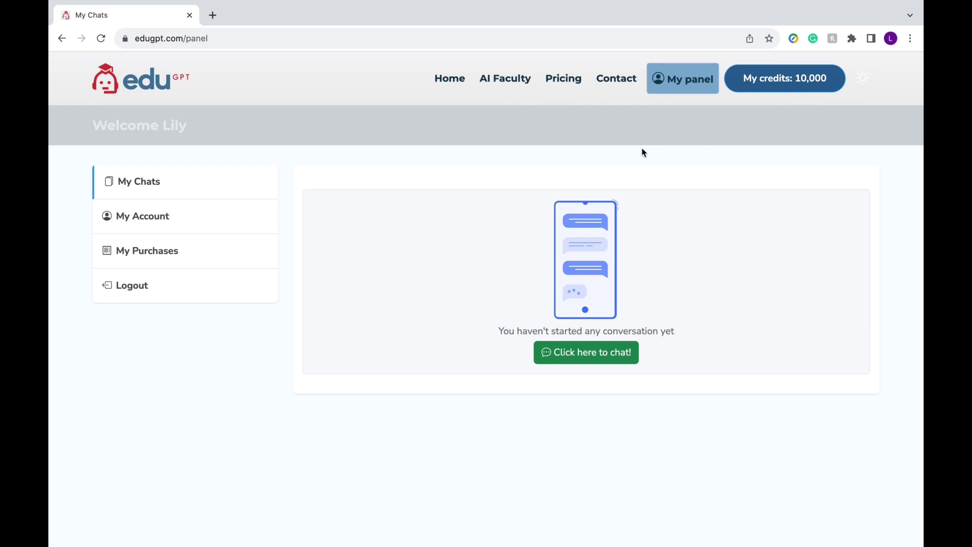
- Open the AI Faculty page from My panel's top navigation
{"action": "left_click", "coordinate": [493, 89]}
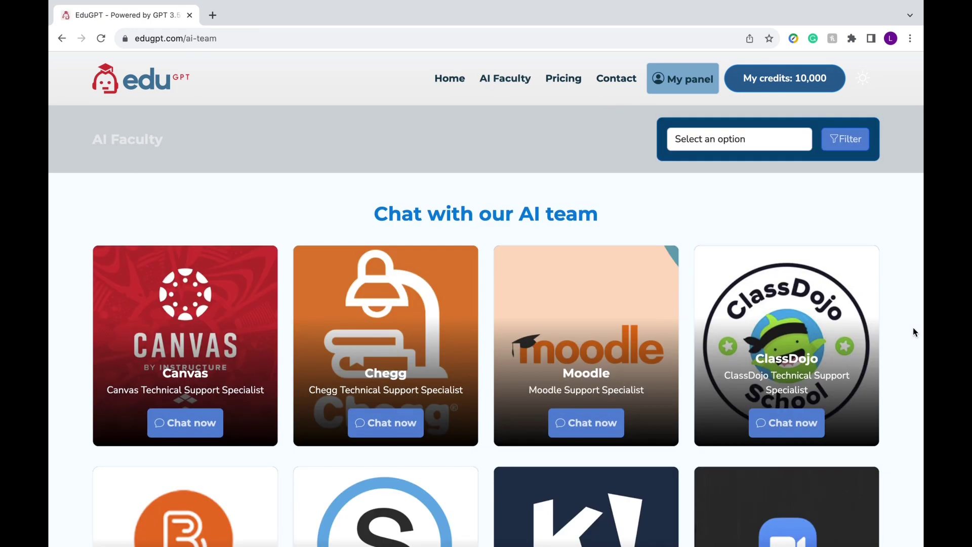
{"action": "scroll", "coordinate": [913, 328], "scroll_direction": "down", "scroll_amount": 3}
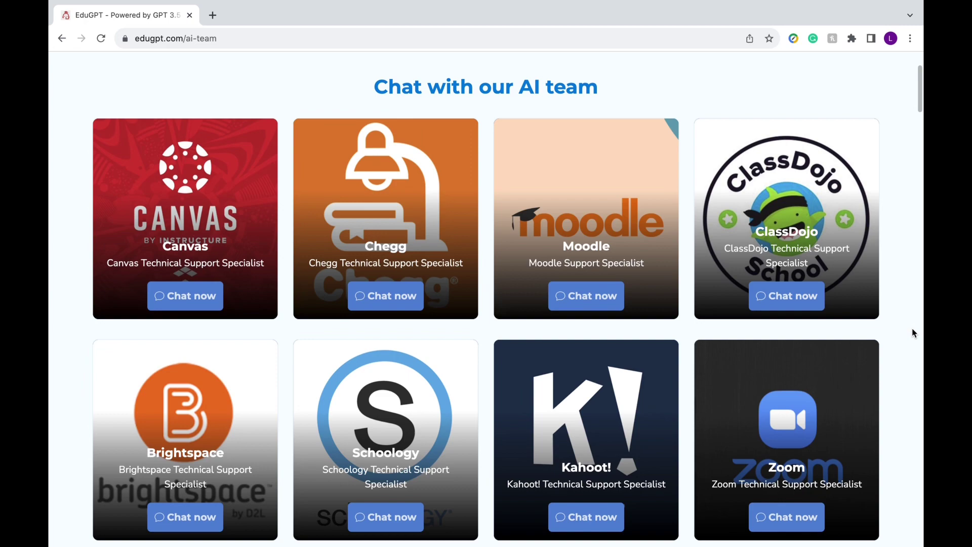
{"action": "scroll", "coordinate": [912, 329], "scroll_direction": "down", "scroll_amount": 9}
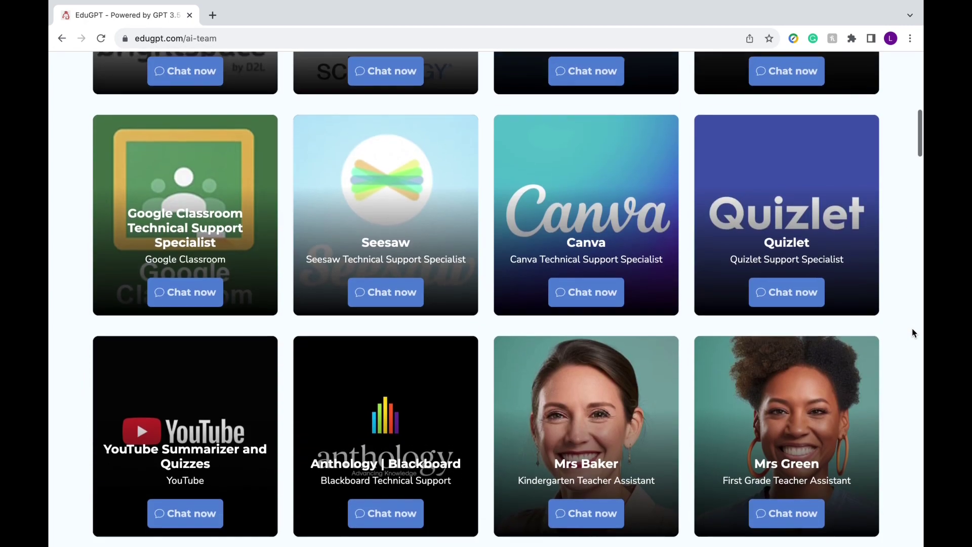
{"action": "scroll", "coordinate": [912, 329], "scroll_direction": "down", "scroll_amount": 5}
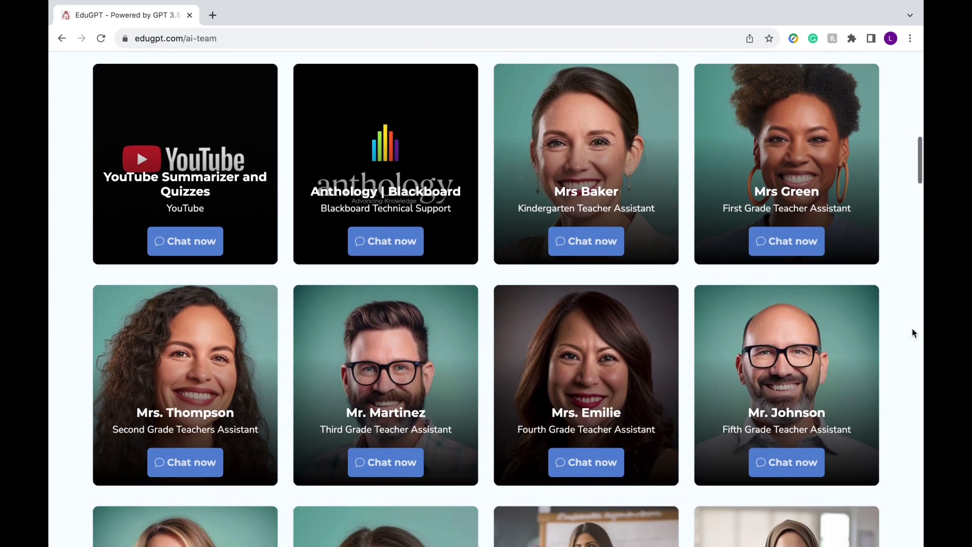
{"action": "scroll", "coordinate": [913, 330], "scroll_direction": "down", "scroll_amount": 5}
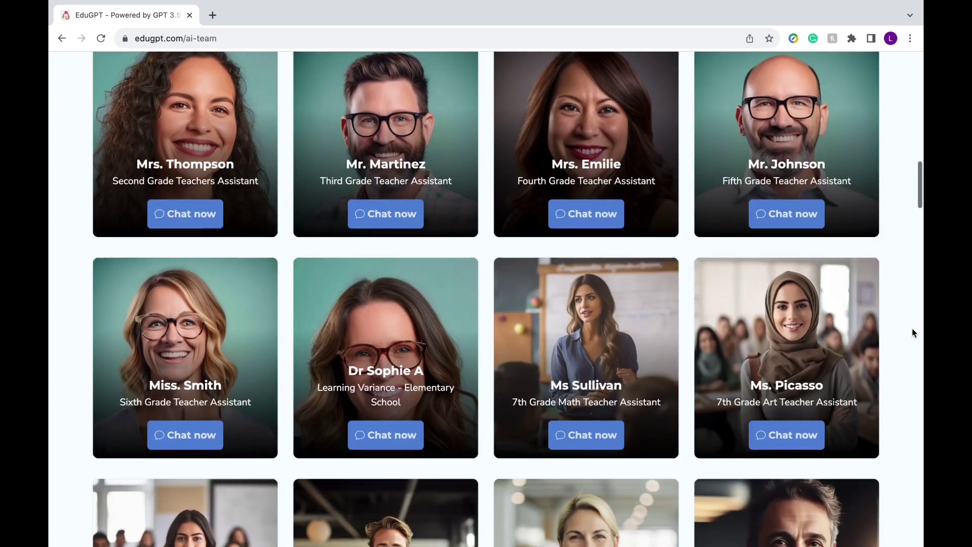
{"action": "scroll", "coordinate": [913, 333], "scroll_direction": "down", "scroll_amount": 4}
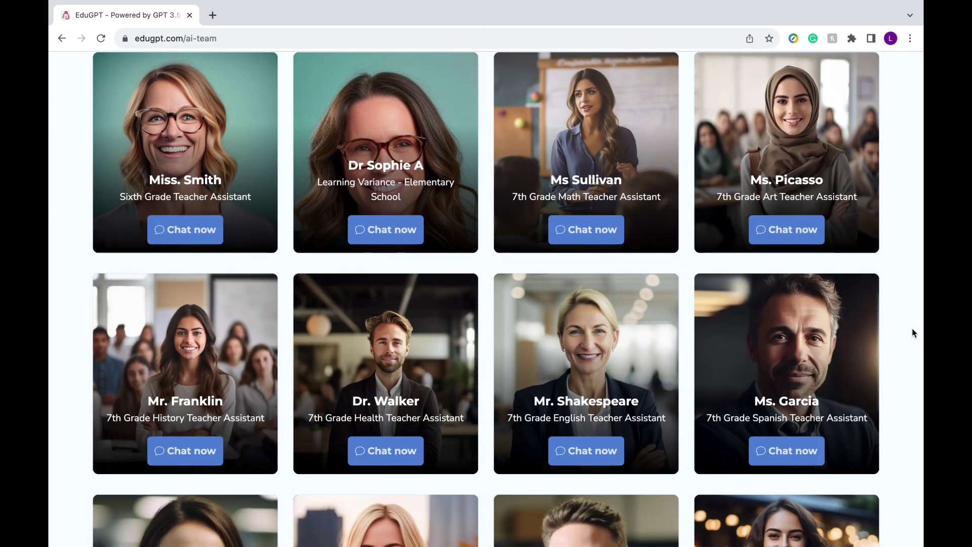
{"action": "scroll", "coordinate": [912, 332], "scroll_direction": "down", "scroll_amount": 8}
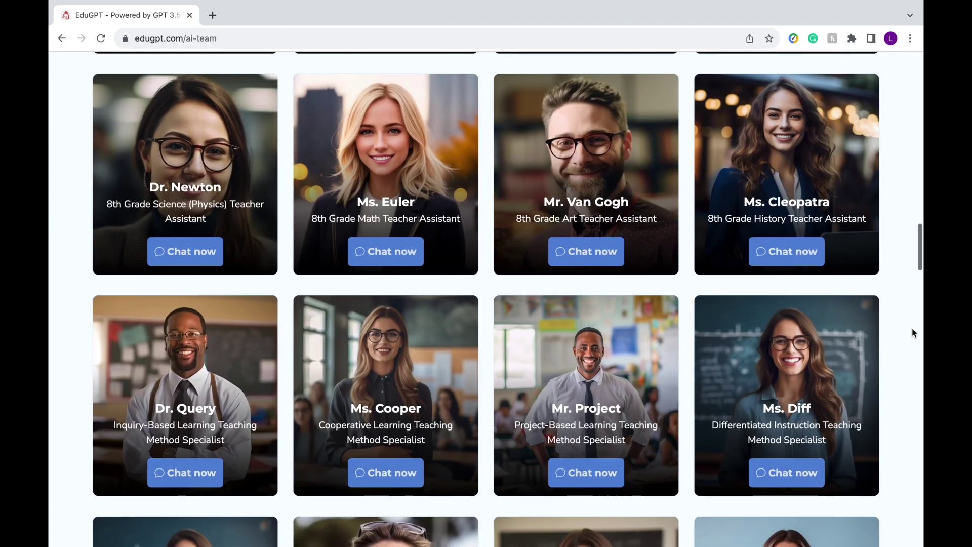
{"action": "scroll", "coordinate": [912, 330], "scroll_direction": "down", "scroll_amount": 8}
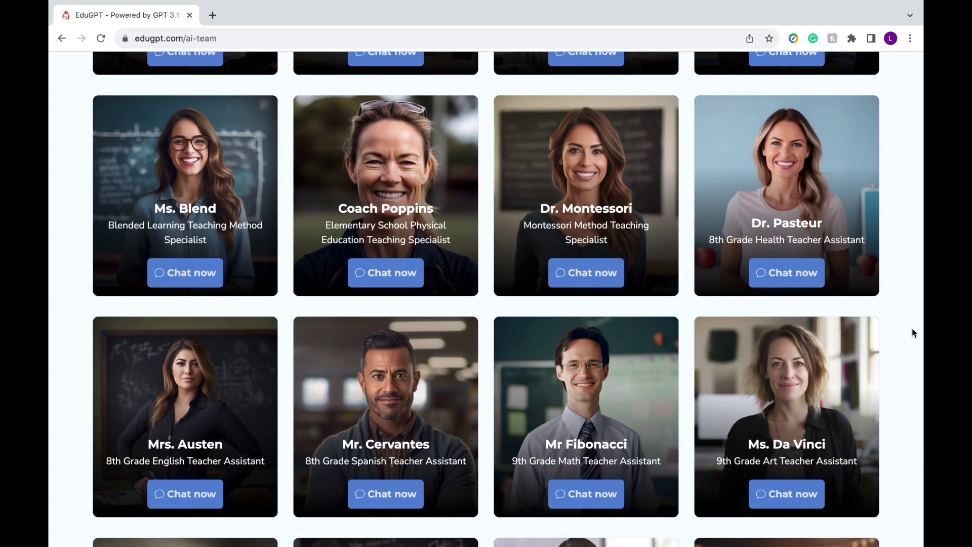
{"action": "scroll", "coordinate": [913, 328], "scroll_direction": "down", "scroll_amount": 6}
{"action": "scroll", "coordinate": [913, 327], "scroll_direction": "down", "scroll_amount": 2}
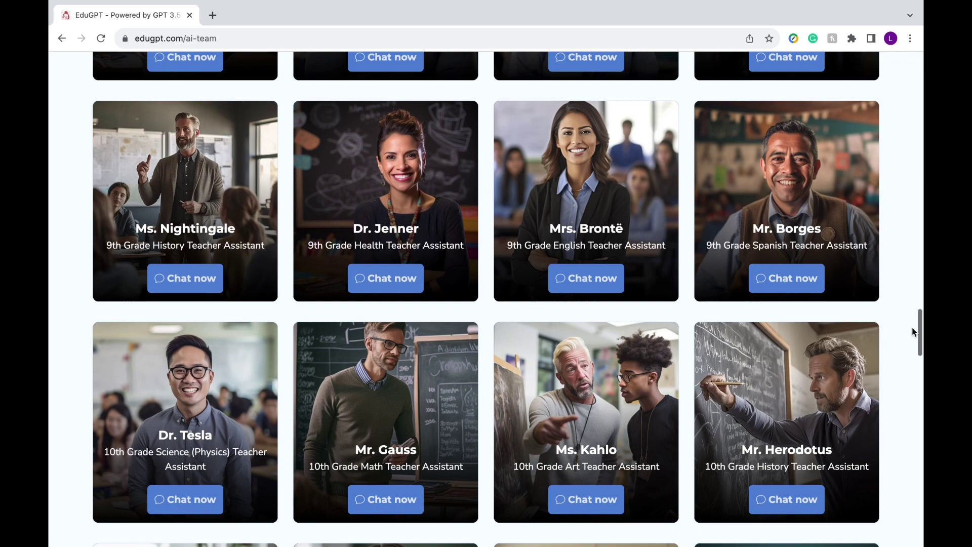
{"action": "scroll", "coordinate": [912, 308], "scroll_direction": "down", "scroll_amount": 10}
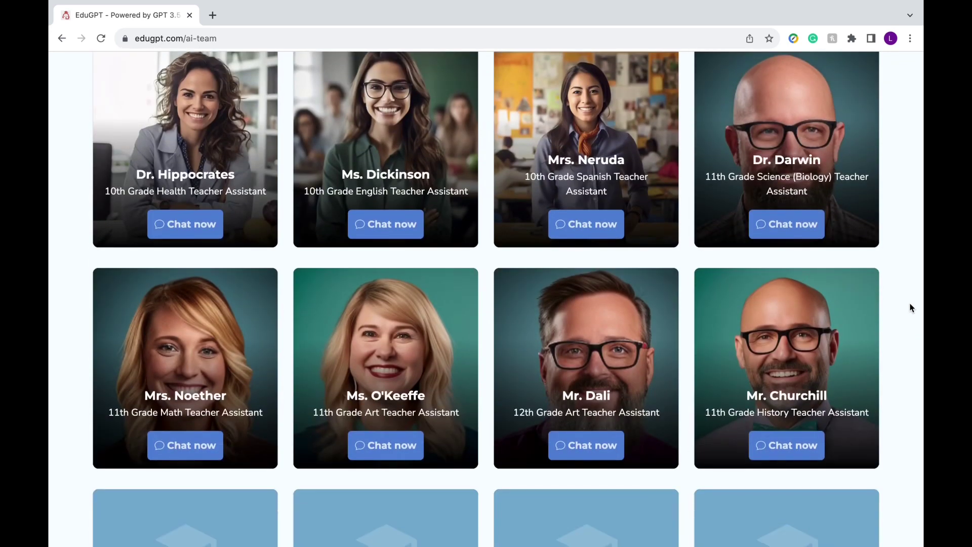
{"action": "scroll", "coordinate": [912, 308], "scroll_direction": "down", "scroll_amount": 8}
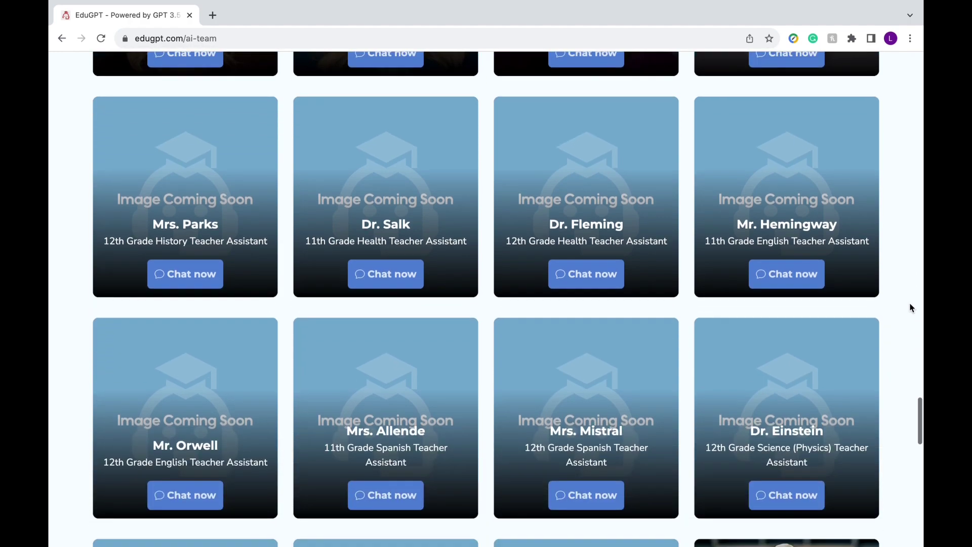
{"action": "scroll", "coordinate": [912, 308], "scroll_direction": "down", "scroll_amount": 7}
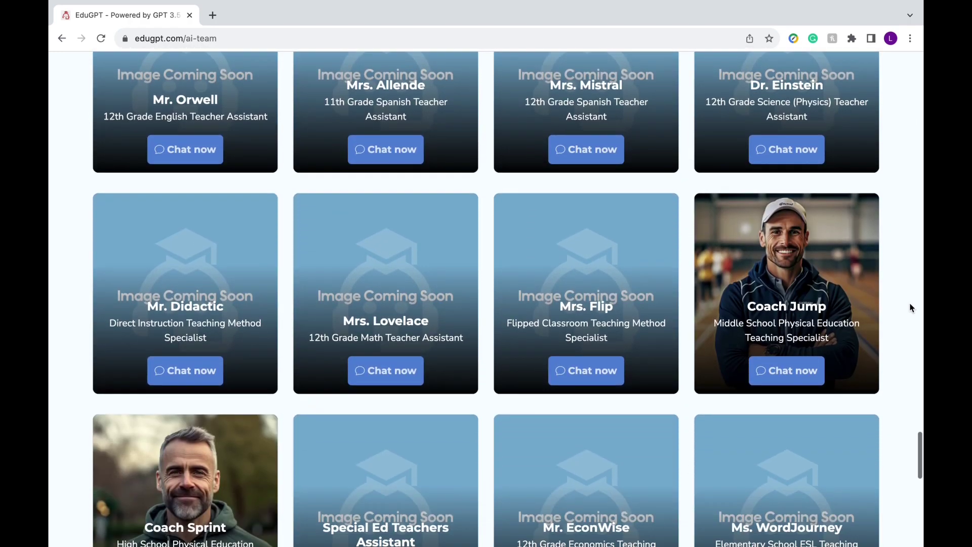
{"action": "scroll", "coordinate": [912, 308], "scroll_direction": "down", "scroll_amount": 2}
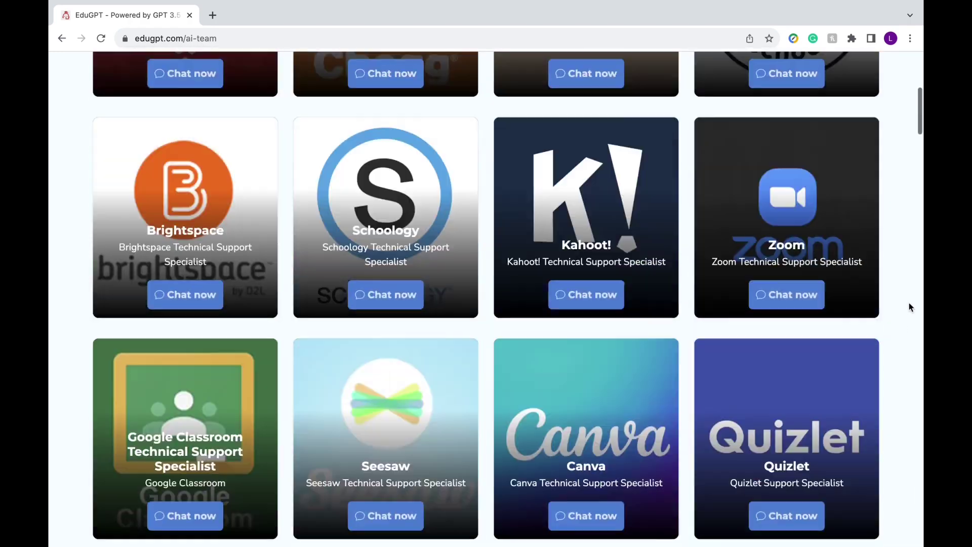
{"action": "scroll", "coordinate": [909, 307], "scroll_direction": "up", "scroll_amount": 7}
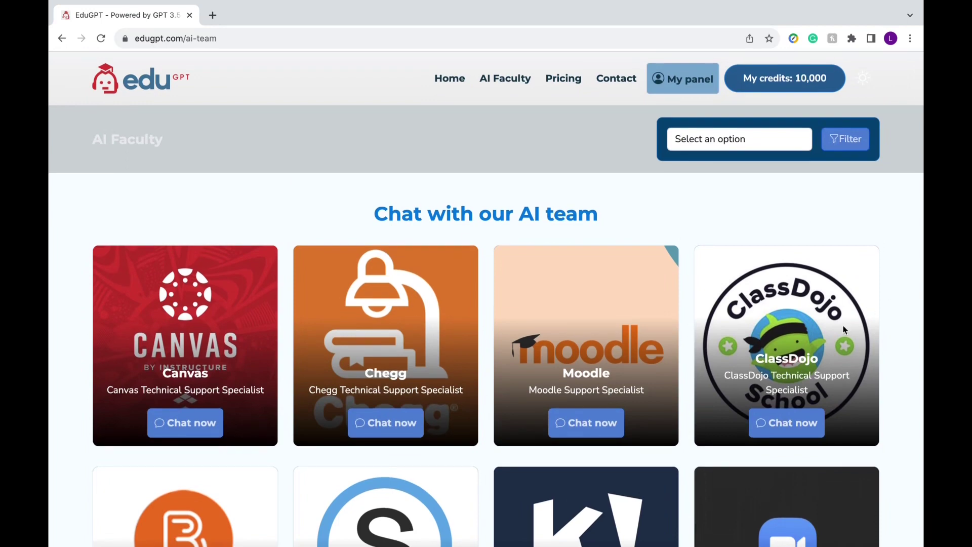
{"action": "scroll", "coordinate": [175, 415], "scroll_direction": "down", "scroll_amount": 1}
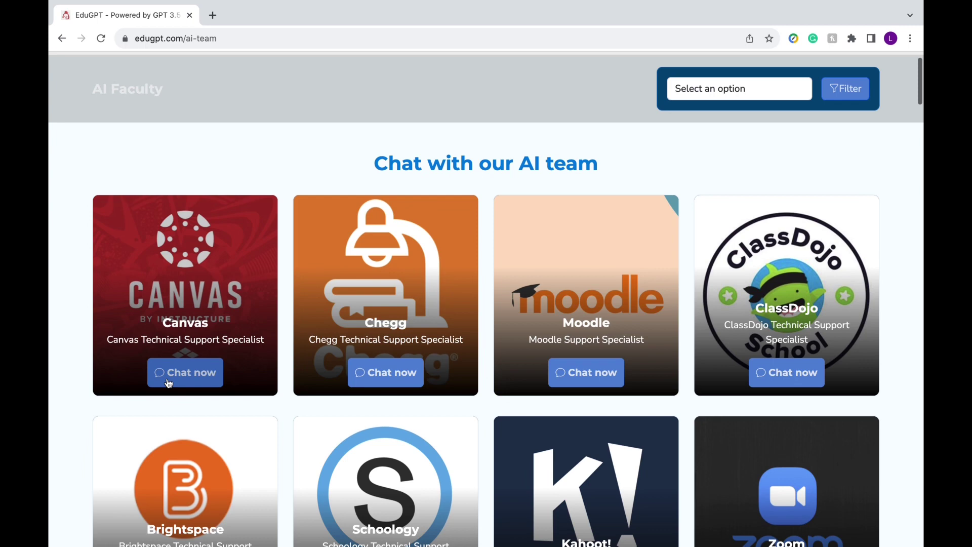
- Start a Canvas support bot chat with the output language set to English (US)
{"action": "left_click", "coordinate": [169, 383]}
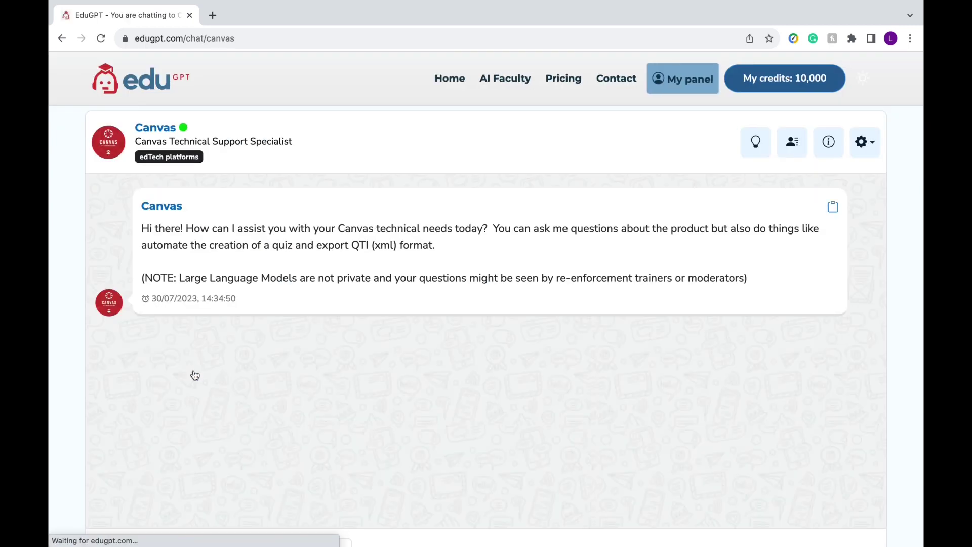
{"action": "scroll", "coordinate": [917, 330], "scroll_direction": "down", "scroll_amount": 3}
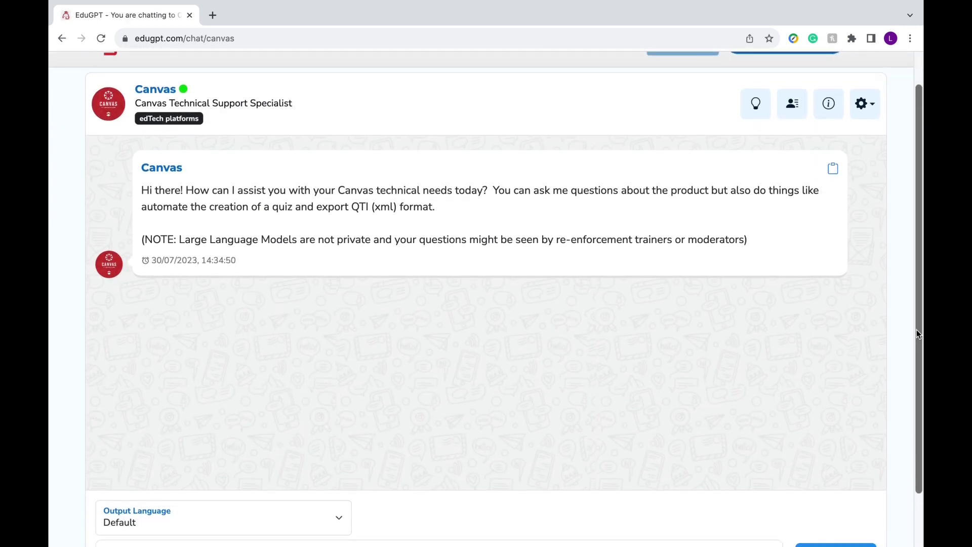
{"action": "scroll", "coordinate": [916, 333], "scroll_direction": "down", "scroll_amount": 1}
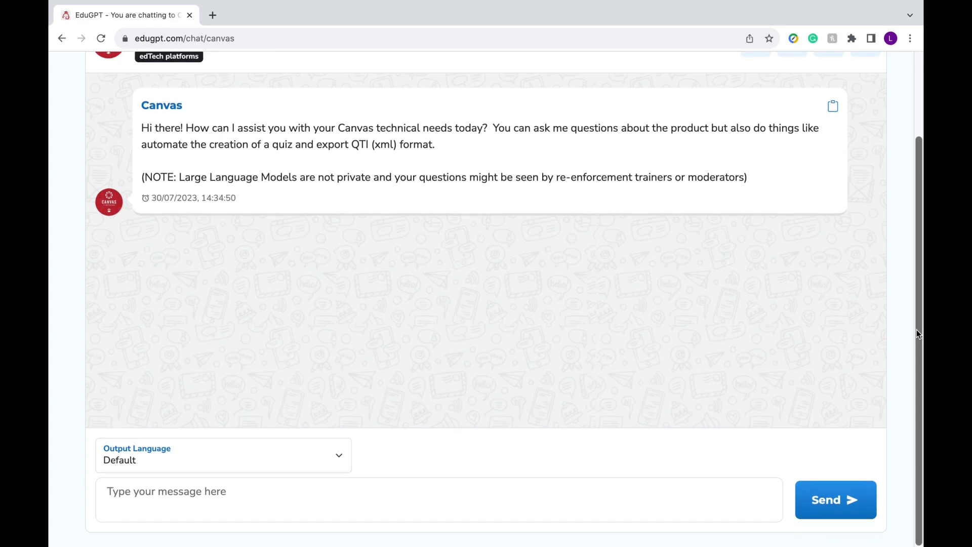
{"action": "left_click", "coordinate": [303, 448]}
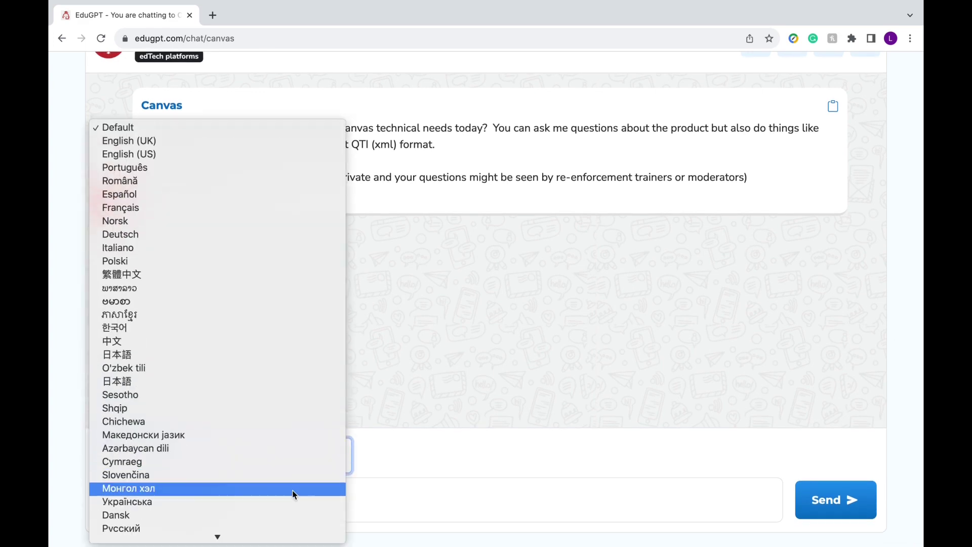
{"action": "left_click", "coordinate": [288, 66]}
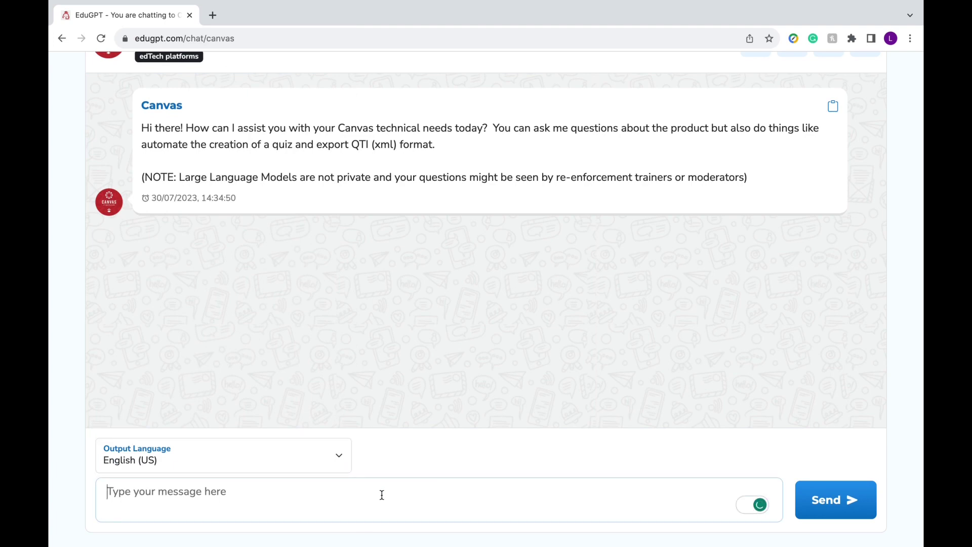
- Ask 'How do I enable peer review for an assignment?' and get the seven-step reply
{"action": "type", "text": "How "}
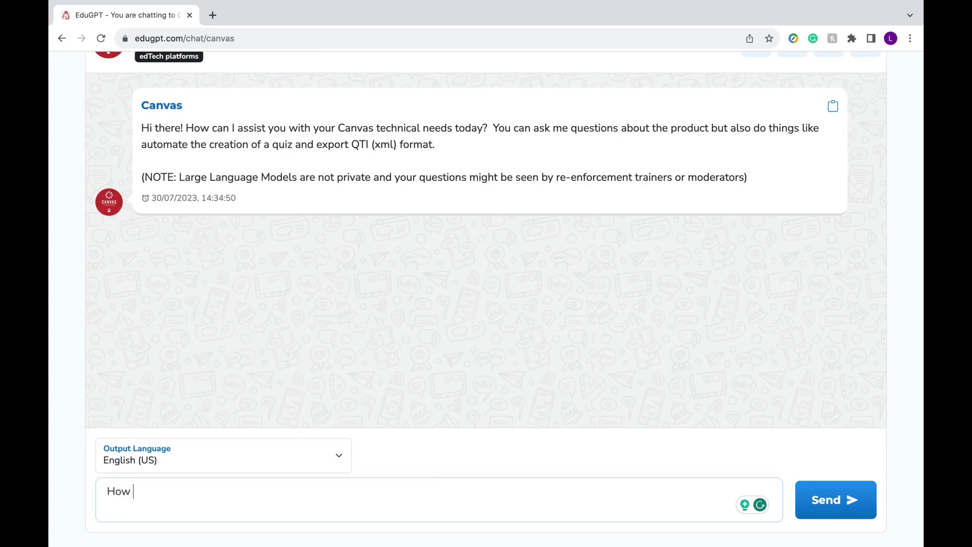
{"action": "type", "text": "do I enable peer review for an a"}
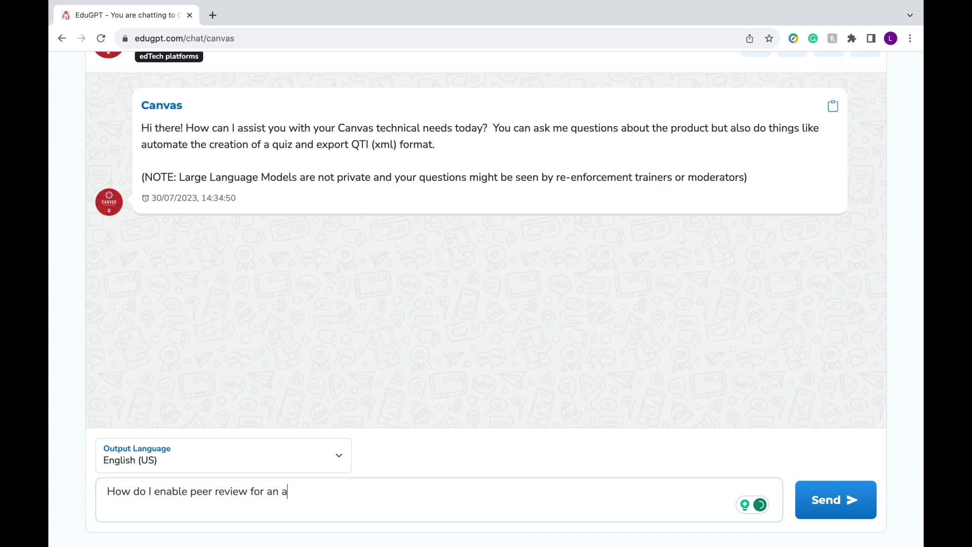
{"action": "type", "text": "ssignment?"}
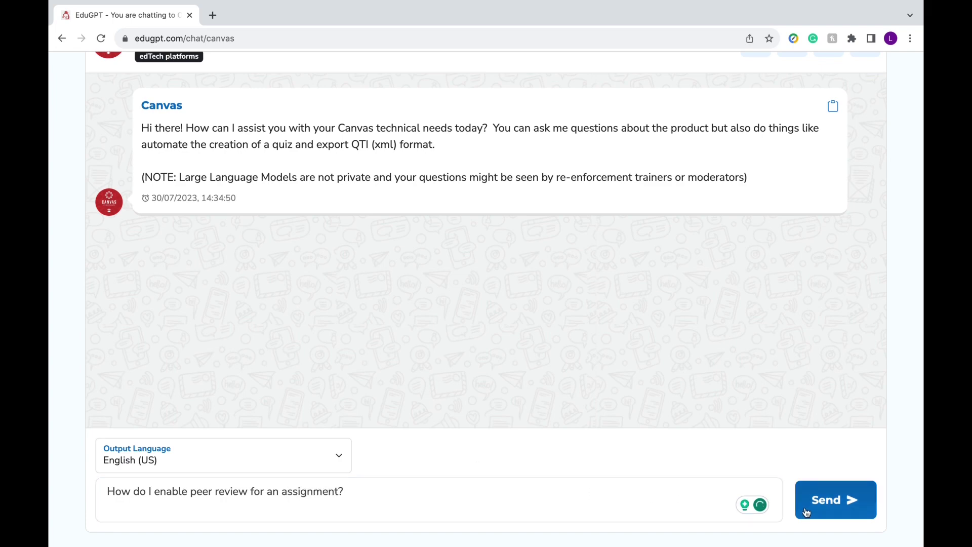
{"action": "left_click", "coordinate": [806, 511]}
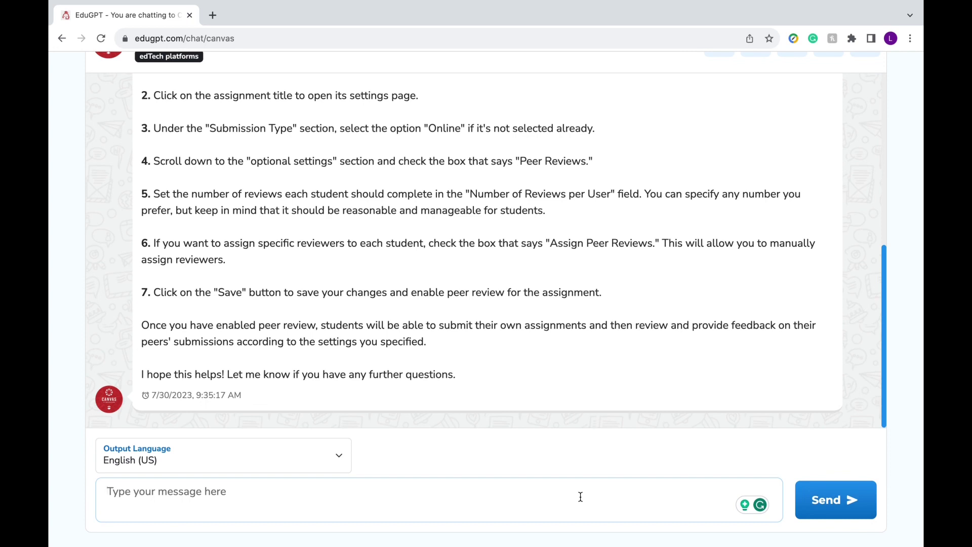
{"action": "scroll", "coordinate": [898, 313], "scroll_direction": "up", "scroll_amount": 3}
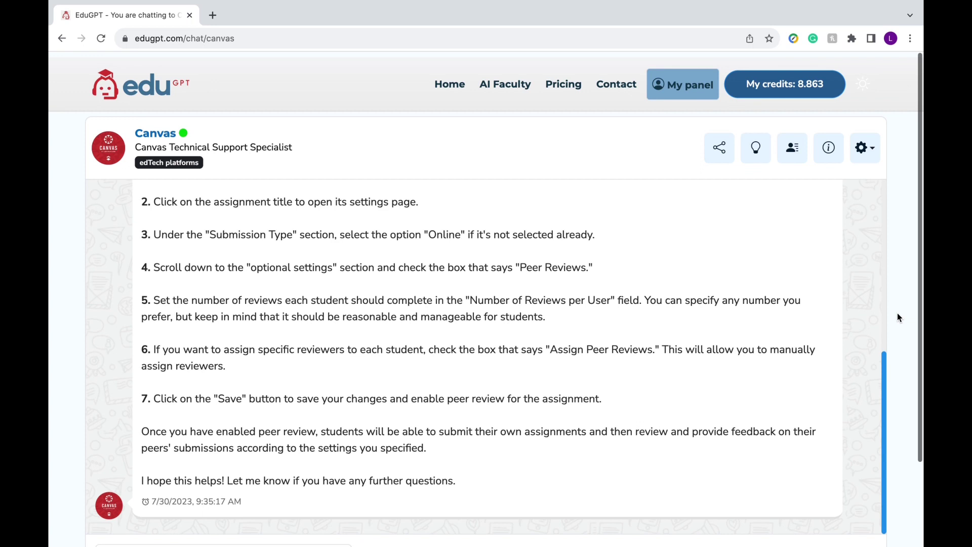
- Share the Canvas chat and show suggested prompts like QTI quiz export and Course Analytics
{"action": "scroll", "coordinate": [898, 314], "scroll_direction": "down", "scroll_amount": 1}
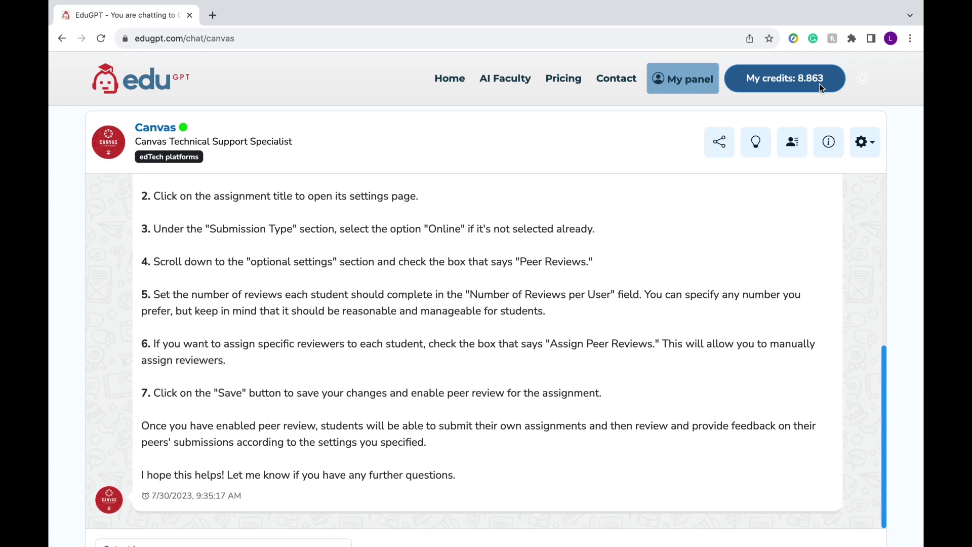
{"action": "left_click", "coordinate": [724, 152]}
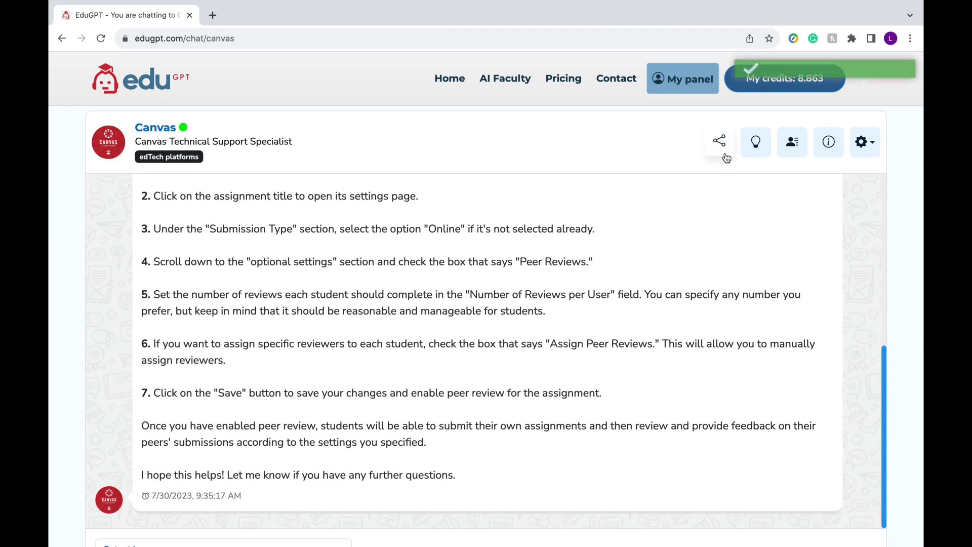
{"action": "left_click", "coordinate": [756, 152]}
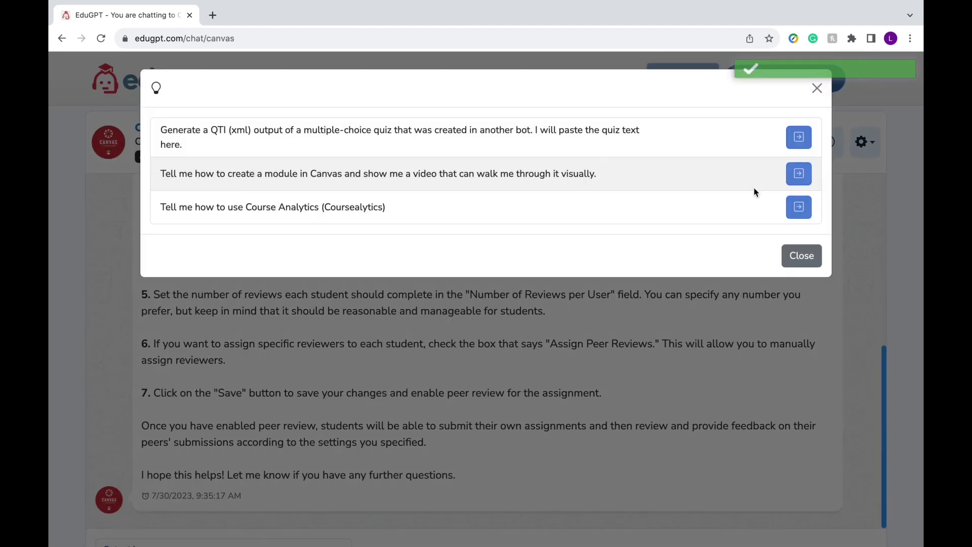
- Close the suggested prompts and show the AI Faculty bot list beside the chat
{"action": "left_click", "coordinate": [818, 89]}
{"action": "left_click", "coordinate": [795, 146]}
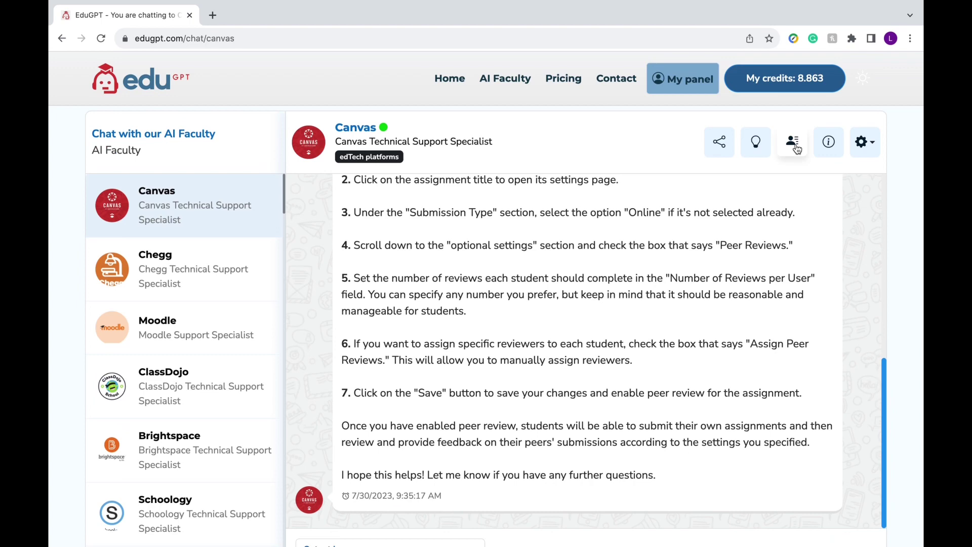
{"action": "scroll", "coordinate": [189, 479], "scroll_direction": "down", "scroll_amount": 8}
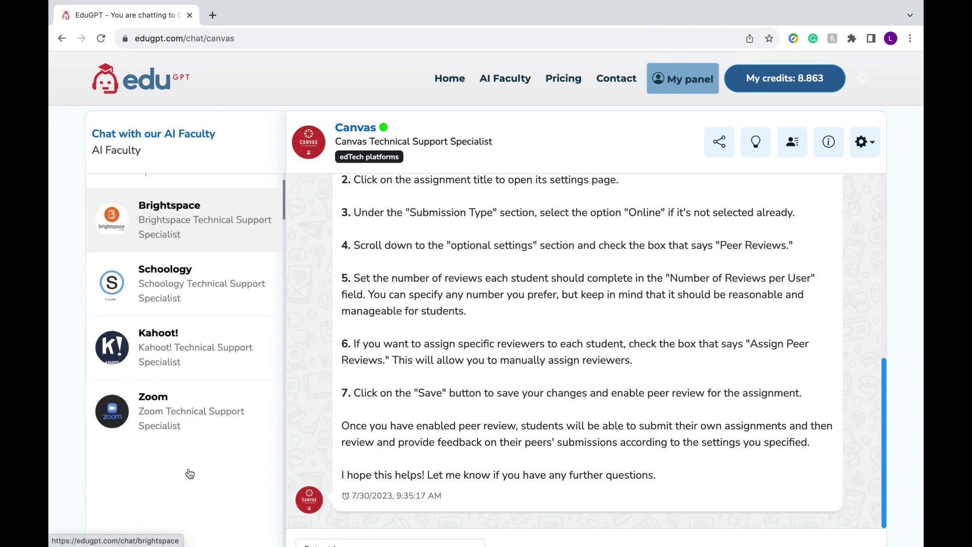
{"action": "scroll", "coordinate": [190, 473], "scroll_direction": "up", "scroll_amount": 8}
- Check the Canvas bot's description and chat options, then draft a module-creation question requesting a video
{"action": "left_click", "coordinate": [822, 145]}
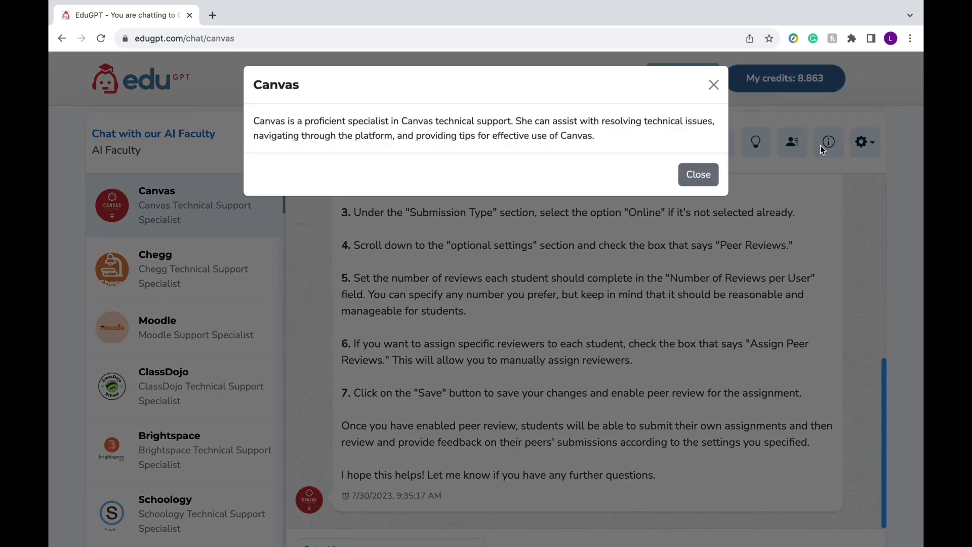
{"action": "left_click", "coordinate": [714, 88]}
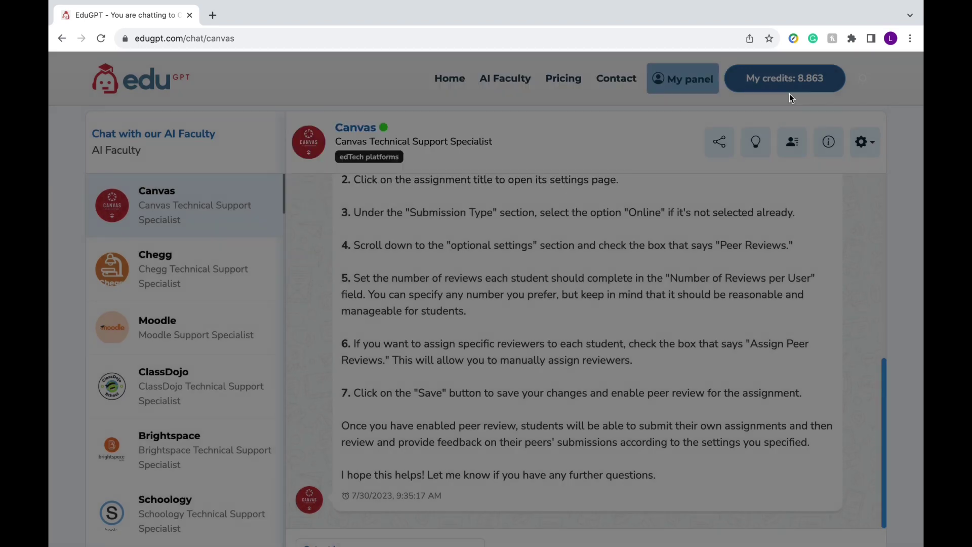
{"action": "left_click", "coordinate": [871, 143]}
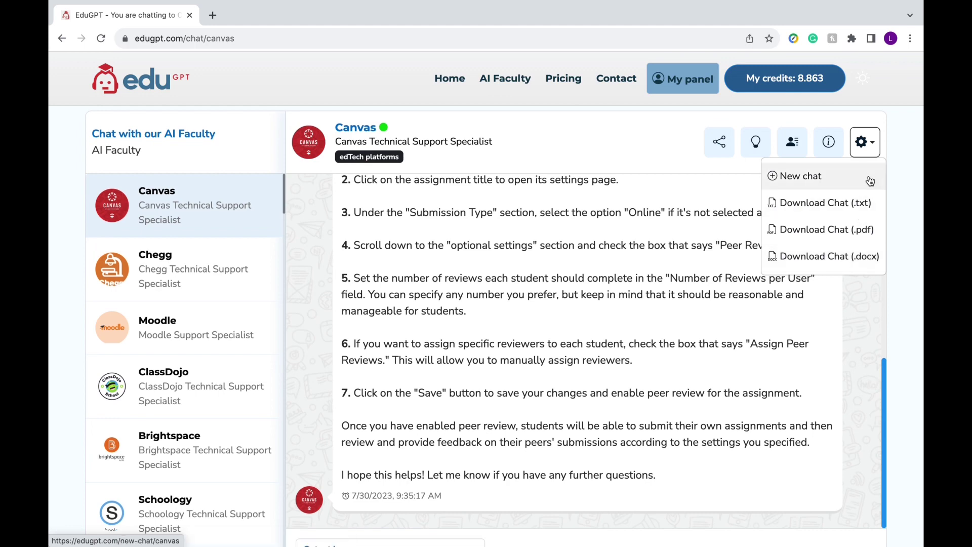
{"action": "left_click", "coordinate": [866, 140]}
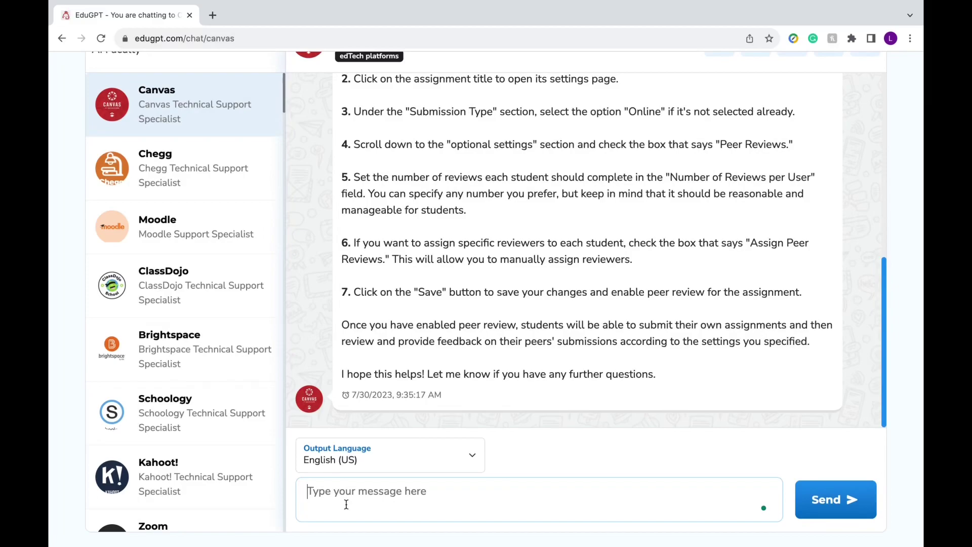
{"action": "type", "text": "Tell me how to create a module in Canvas and show me a video that can walk me through it visually."}
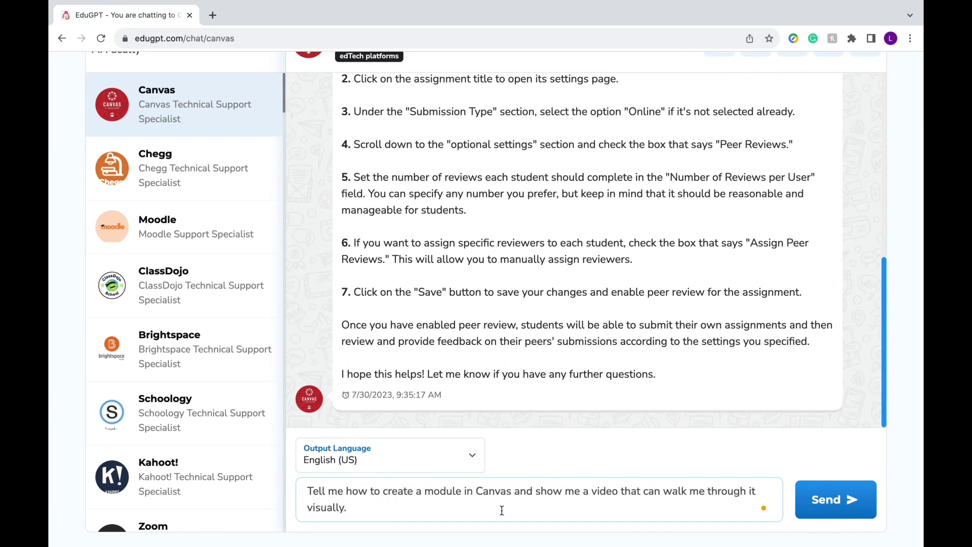
- Send the module question and get eight steps plus an embedded Canvas LMS modules video
{"action": "left_click", "coordinate": [817, 499]}
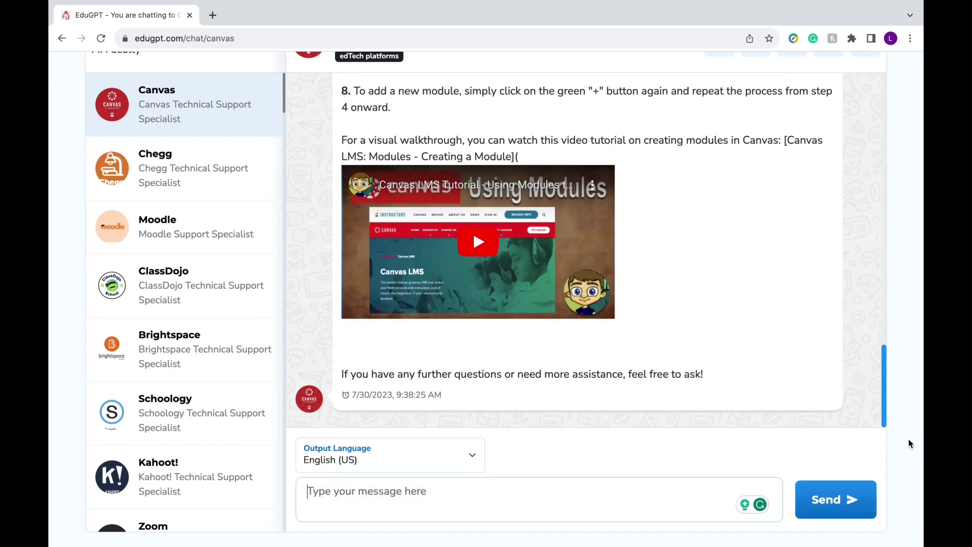
{"action": "scroll", "coordinate": [263, 495], "scroll_direction": "down", "scroll_amount": 10}
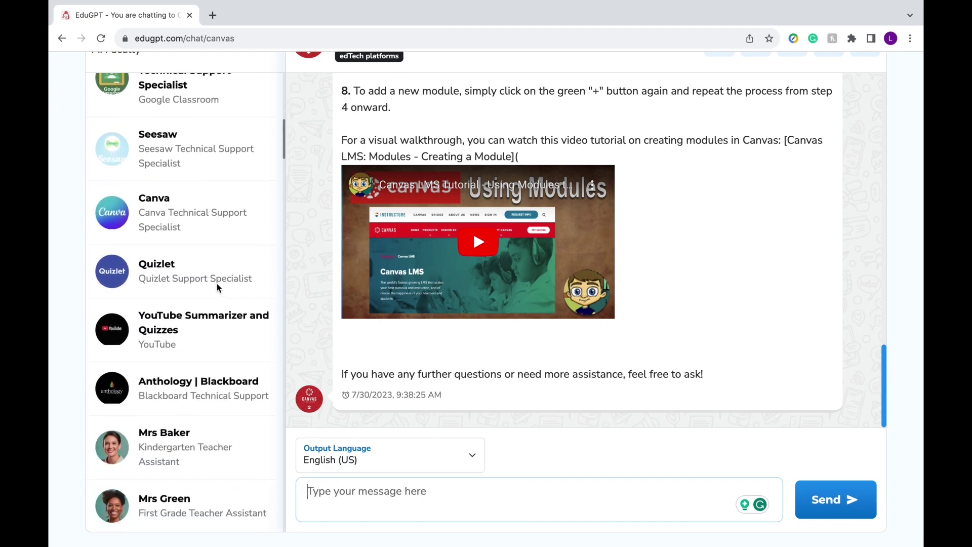
- Switch to the Canva bot and set English (US) output, Educational tone, Default writing style
{"action": "left_click", "coordinate": [200, 217]}
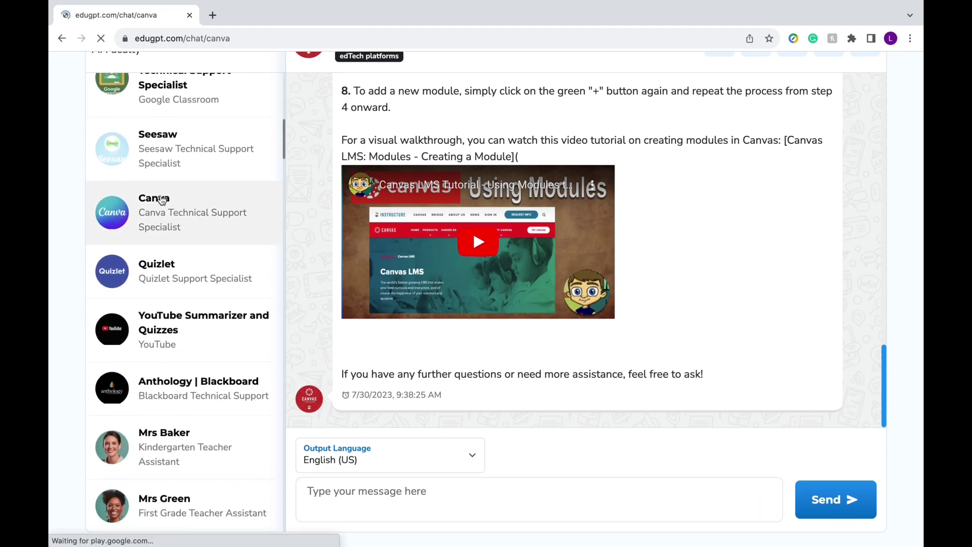
{"action": "scroll", "coordinate": [895, 471], "scroll_direction": "down", "scroll_amount": 3}
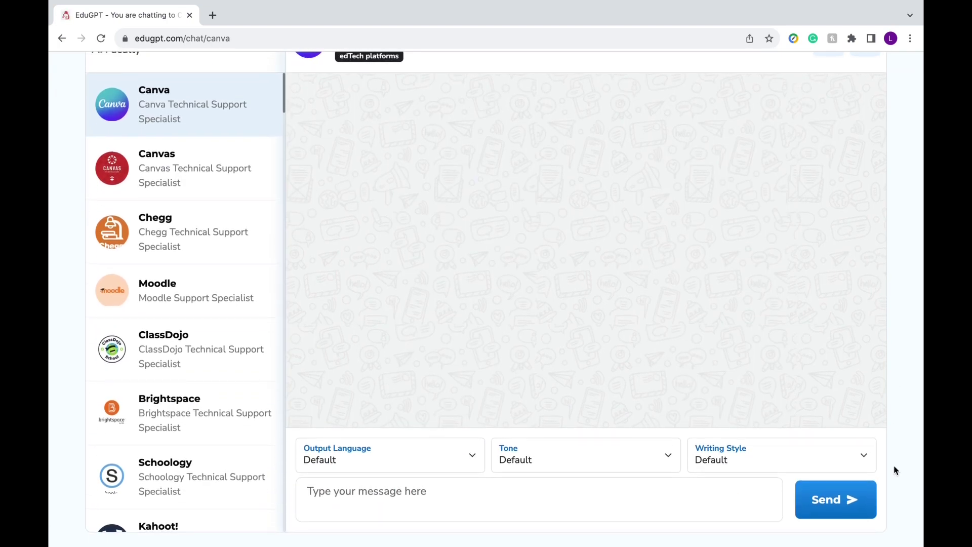
{"action": "left_click", "coordinate": [445, 457]}
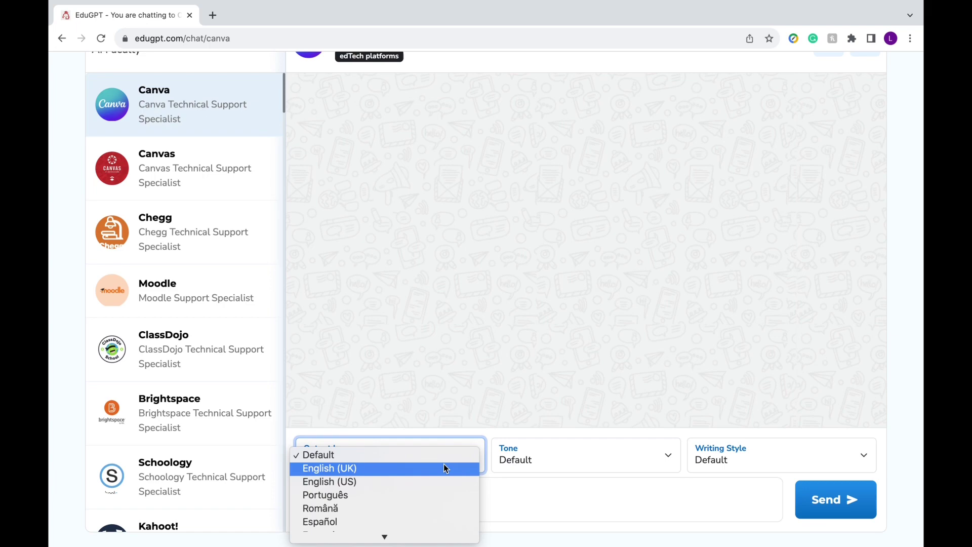
{"action": "left_click", "coordinate": [447, 481]}
{"action": "left_click", "coordinate": [588, 461]}
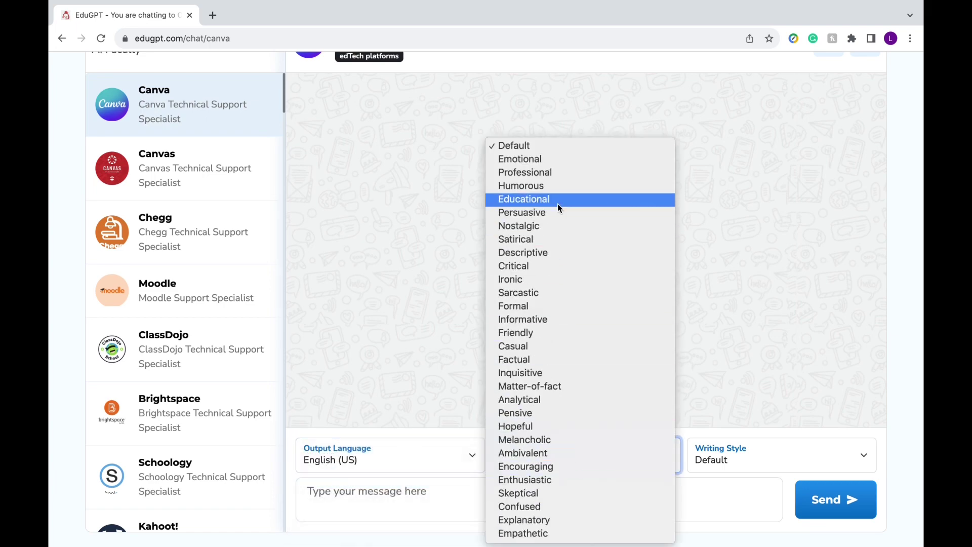
{"action": "left_click", "coordinate": [557, 203]}
{"action": "left_click", "coordinate": [745, 461]}
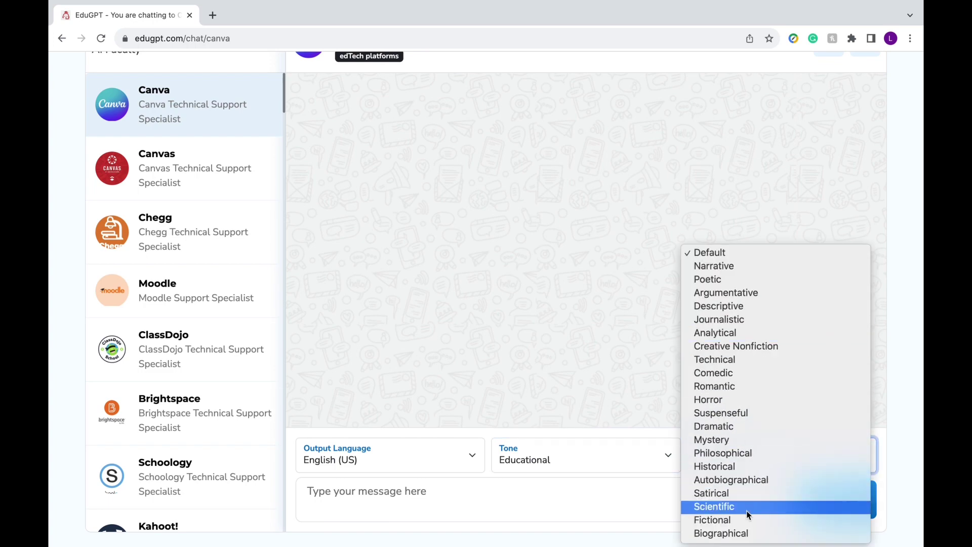
{"action": "left_click", "coordinate": [714, 253]}
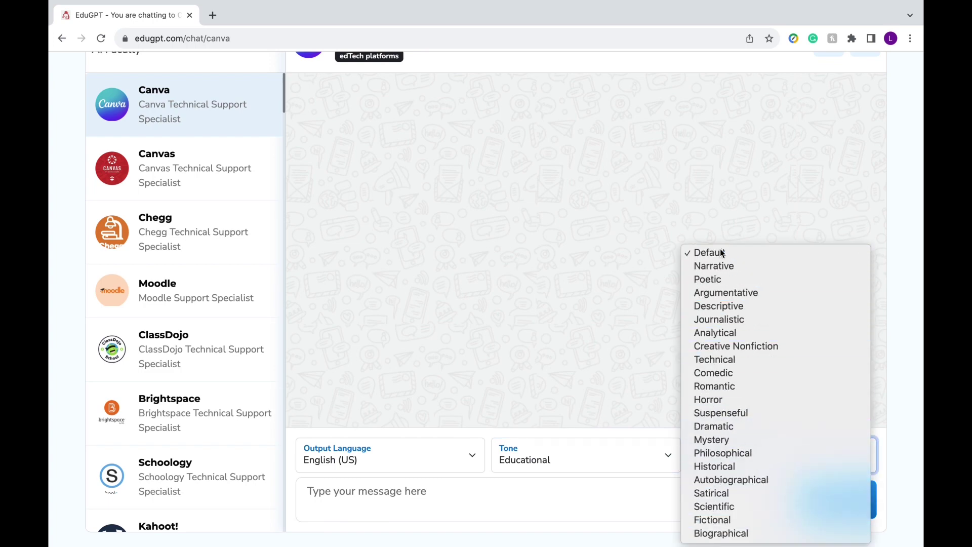
- Ask the Canva bot 'How do I convert Canva to PowerPoint?' and review its eight-step guide
{"action": "left_click", "coordinate": [494, 508]}
{"action": "type", "text": "How do I convert Canv"}
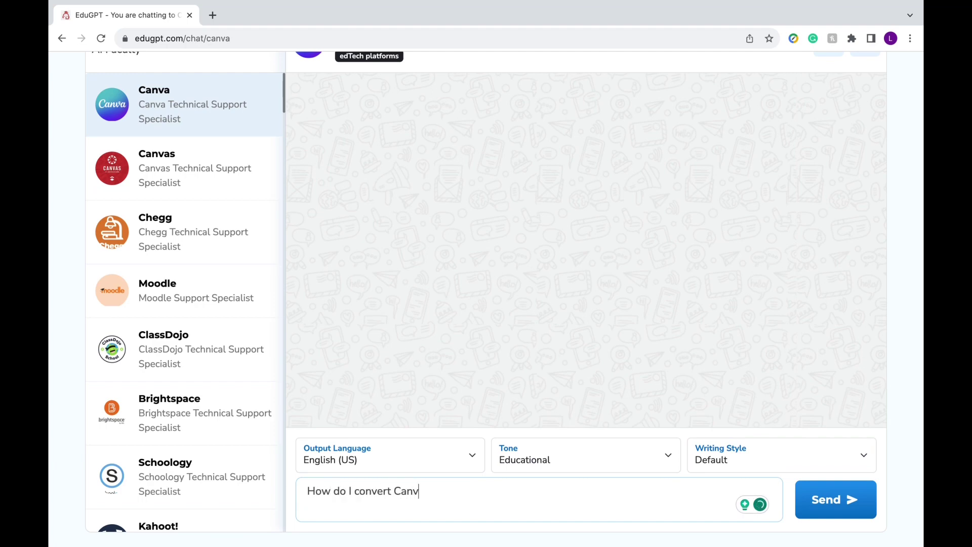
{"action": "type", "text": "a to PowerPoint?"}
{"action": "left_click", "coordinate": [833, 500]}
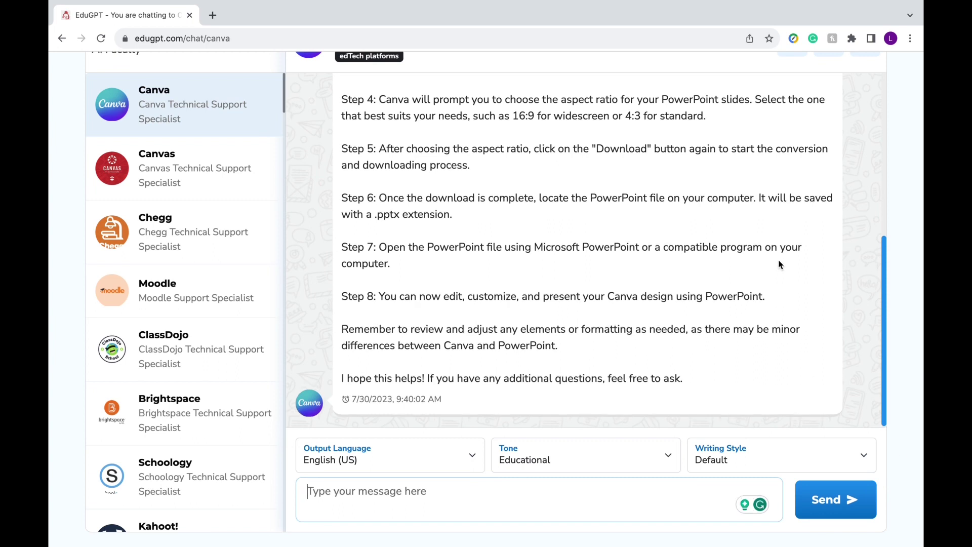
{"action": "scroll", "coordinate": [779, 260], "scroll_direction": "up", "scroll_amount": 3}
{"action": "scroll", "coordinate": [779, 260], "scroll_direction": "up", "scroll_amount": 1}
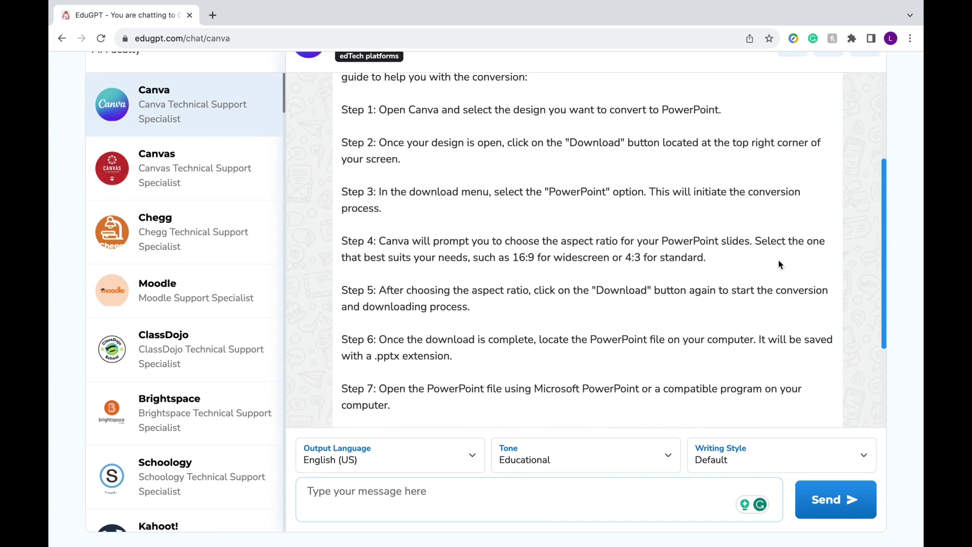
{"action": "scroll", "coordinate": [779, 261], "scroll_direction": "up", "scroll_amount": 1}
{"action": "scroll", "coordinate": [779, 261], "scroll_direction": "down", "scroll_amount": 3}
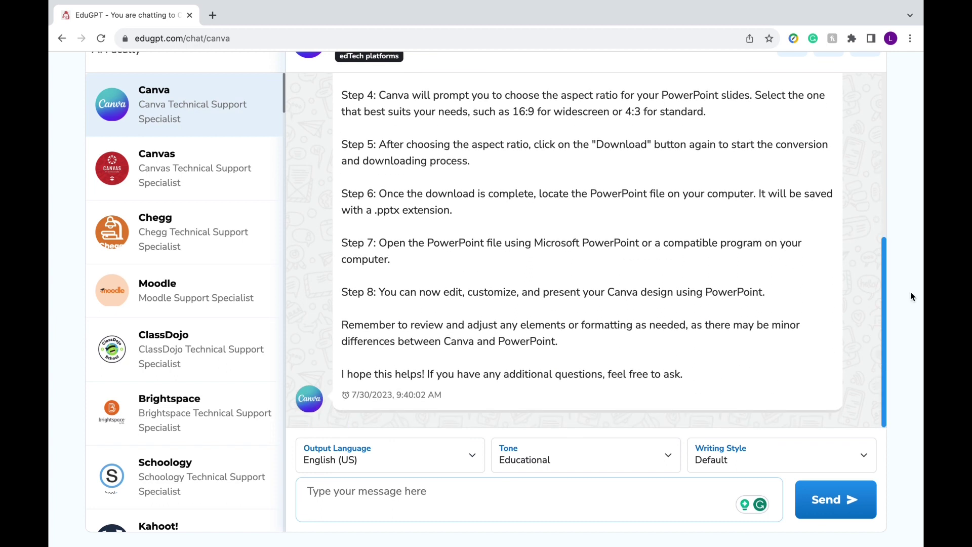
{"action": "scroll", "coordinate": [905, 314], "scroll_direction": "up", "scroll_amount": 3}
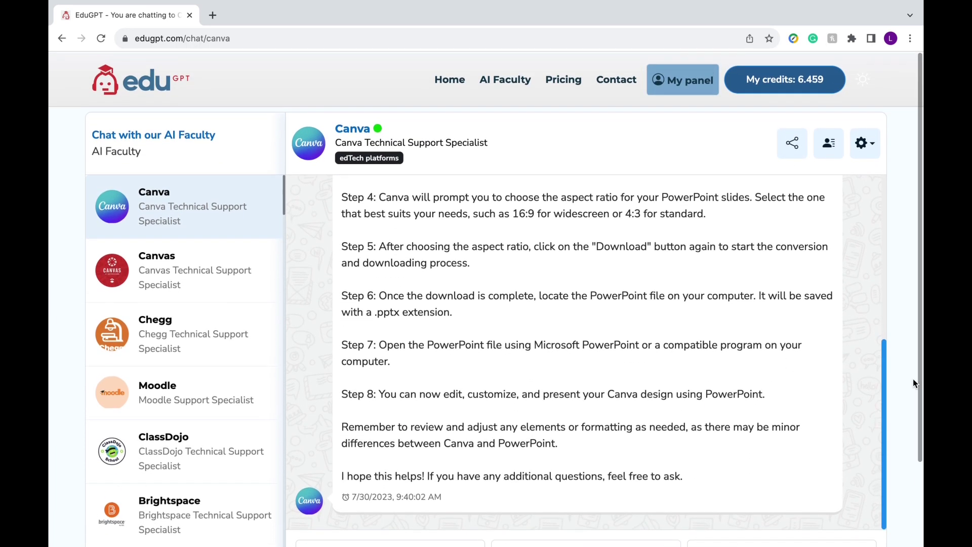
- Return to the AI Faculty directory via Home, opening and dismissing the subject and age filters
{"action": "left_click", "coordinate": [508, 85]}
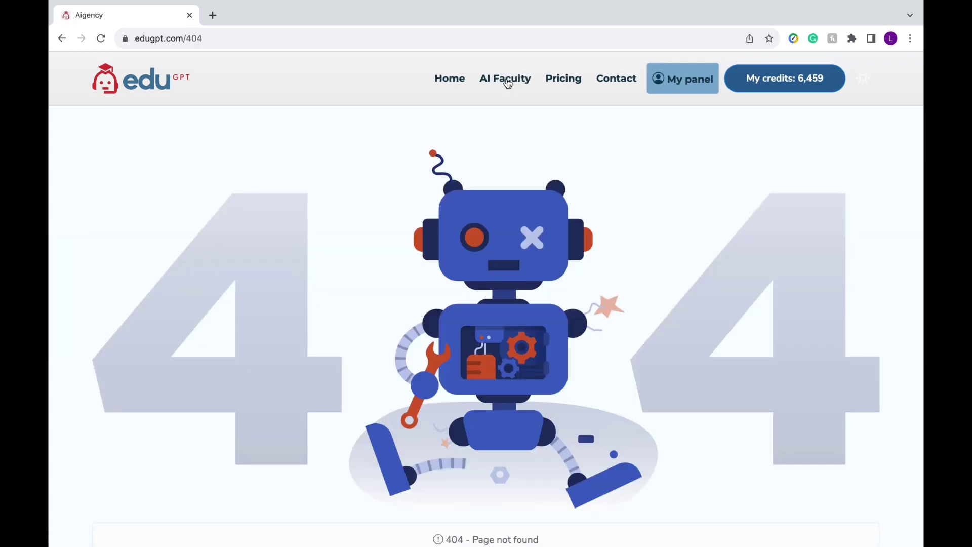
{"action": "left_click", "coordinate": [451, 78]}
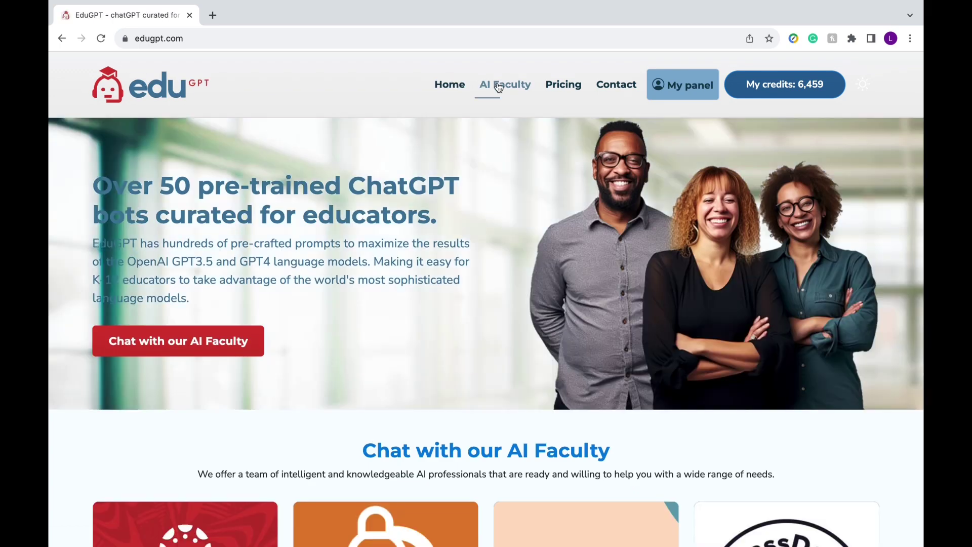
{"action": "left_click", "coordinate": [502, 90]}
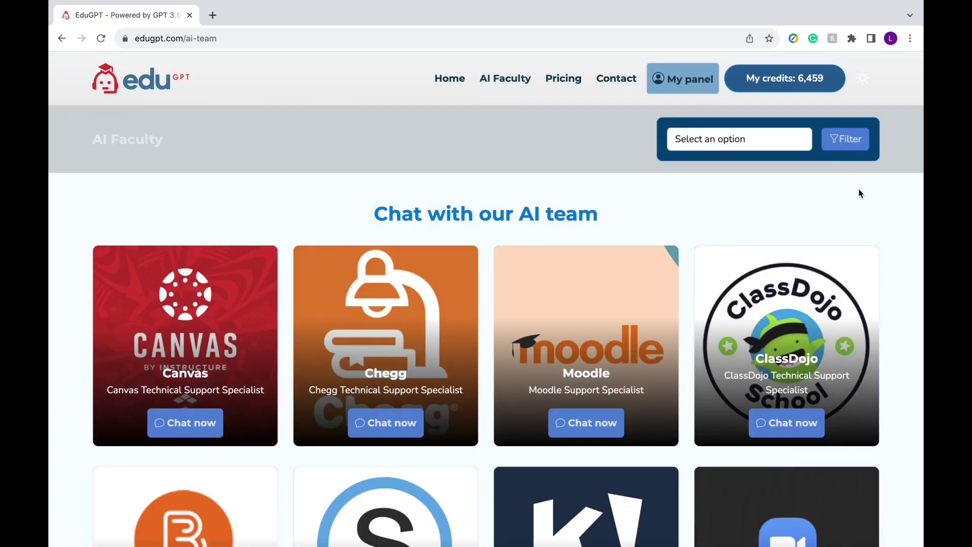
{"action": "left_click", "coordinate": [726, 145]}
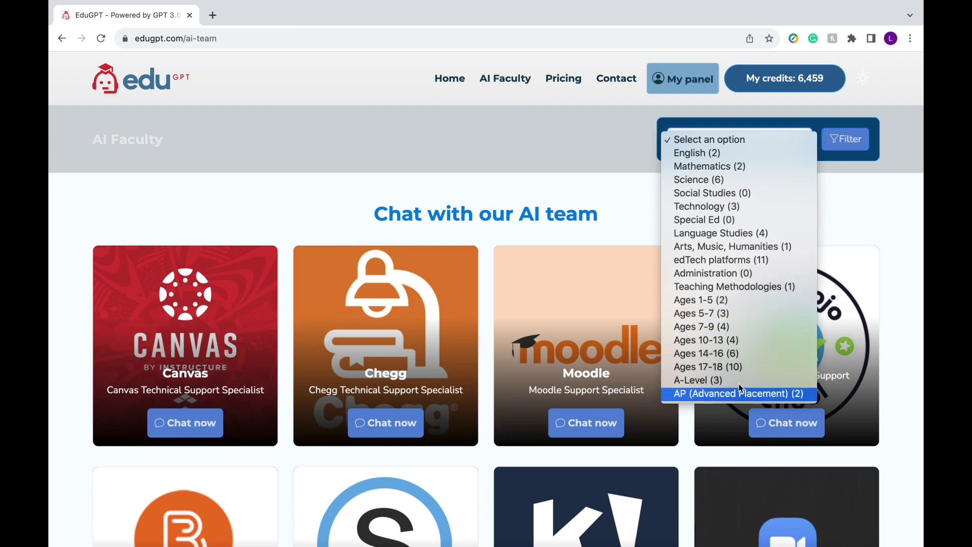
{"action": "left_click", "coordinate": [855, 144]}
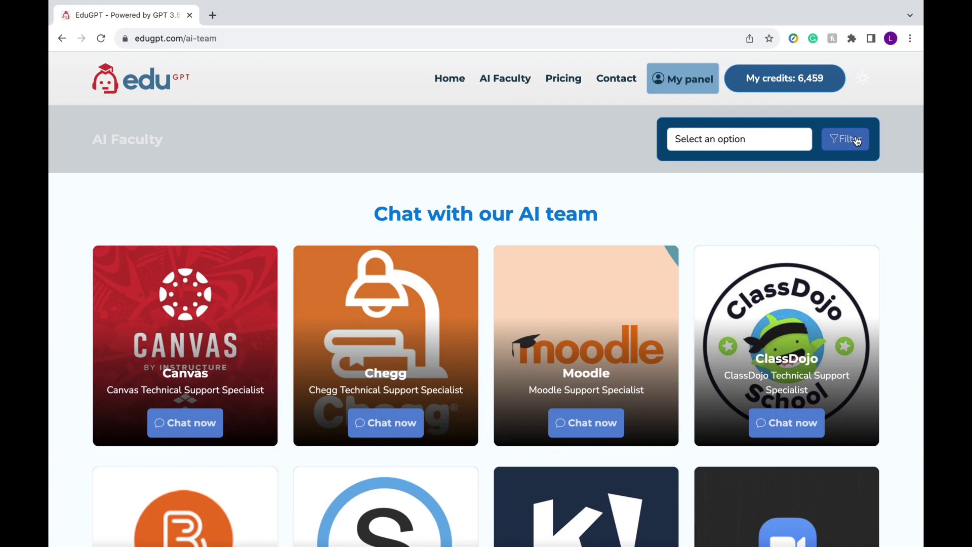
- Scroll down the bot cards and start a chat with Dr. Tesla, the Physics Teacher Assistant
{"action": "scroll", "coordinate": [908, 321], "scroll_direction": "down", "scroll_amount": 20}
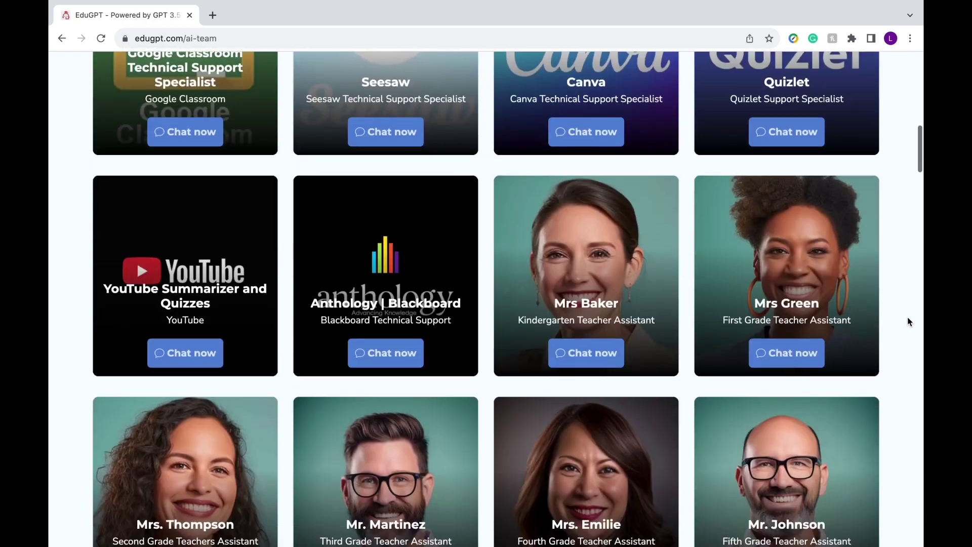
{"action": "scroll", "coordinate": [908, 321], "scroll_direction": "down", "scroll_amount": 9}
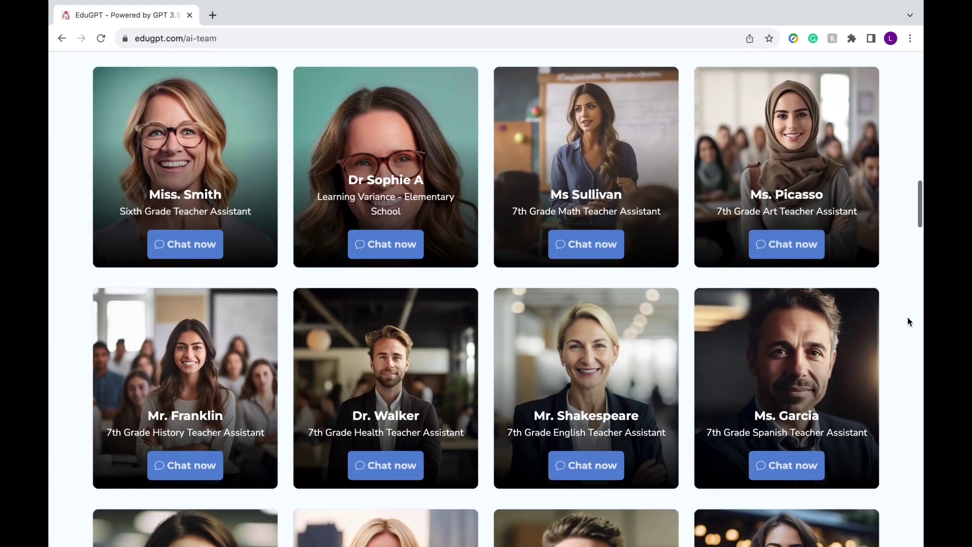
{"action": "scroll", "coordinate": [908, 321], "scroll_direction": "down", "scroll_amount": 12}
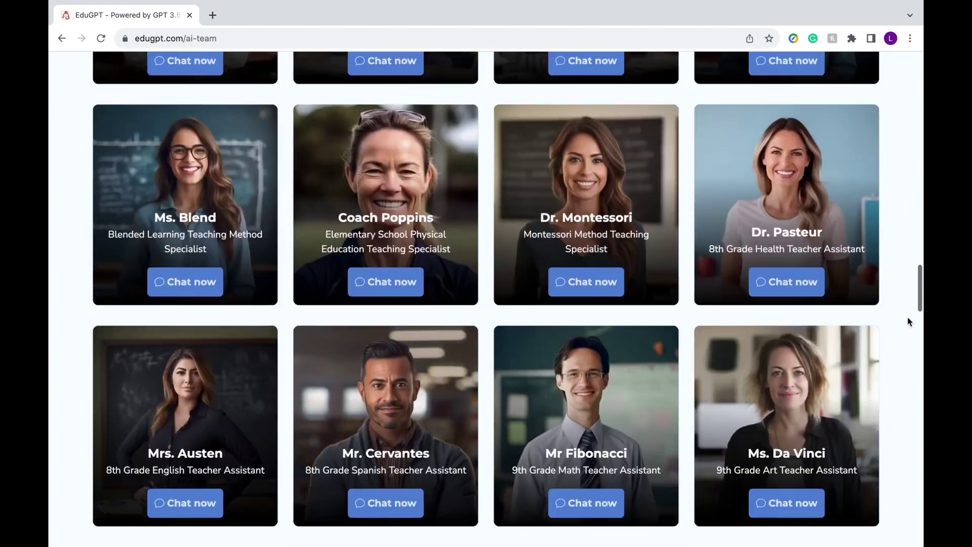
{"action": "scroll", "coordinate": [907, 321], "scroll_direction": "down", "scroll_amount": 10}
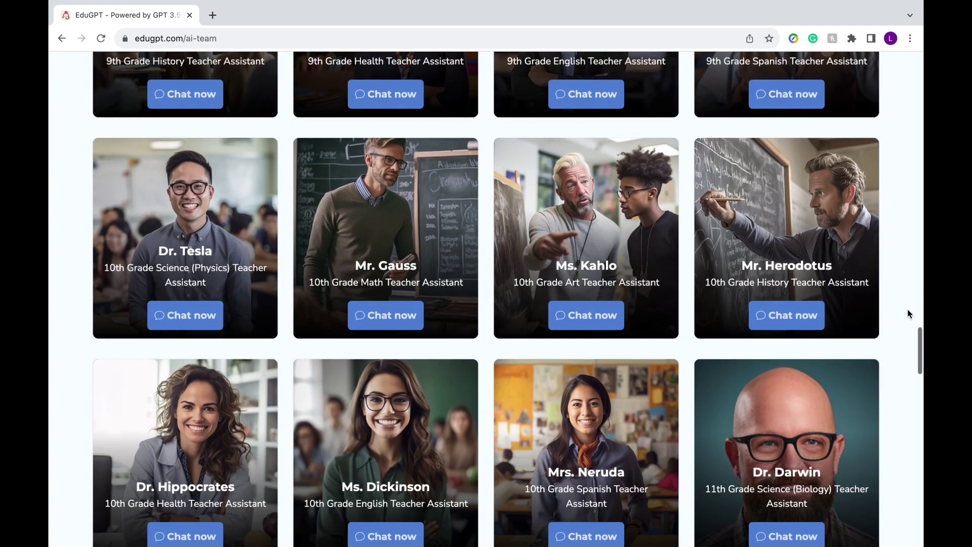
{"action": "left_click", "coordinate": [195, 316]}
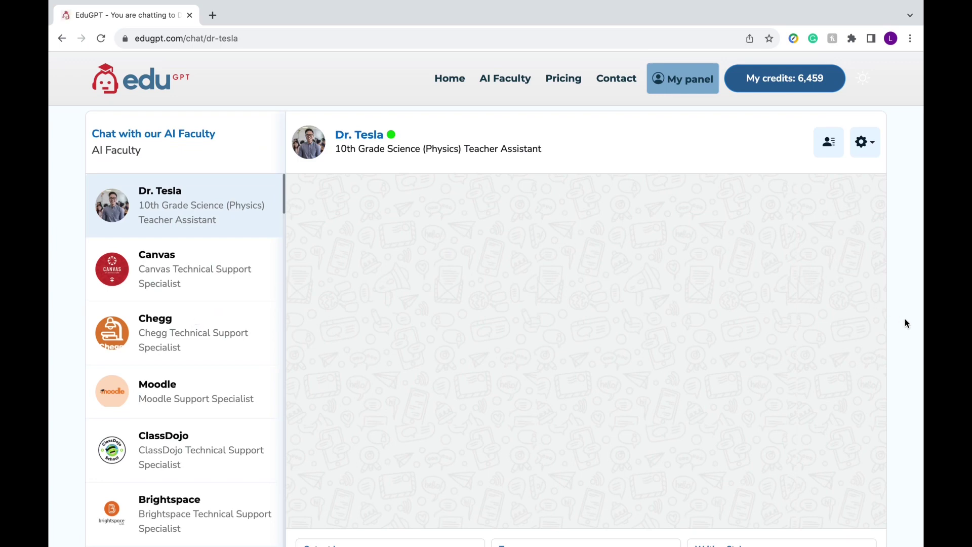
- Send Dr. Tesla the Force and Newton's Laws question and read its five hands-on activities
{"action": "scroll", "coordinate": [903, 319], "scroll_direction": "down", "scroll_amount": 3}
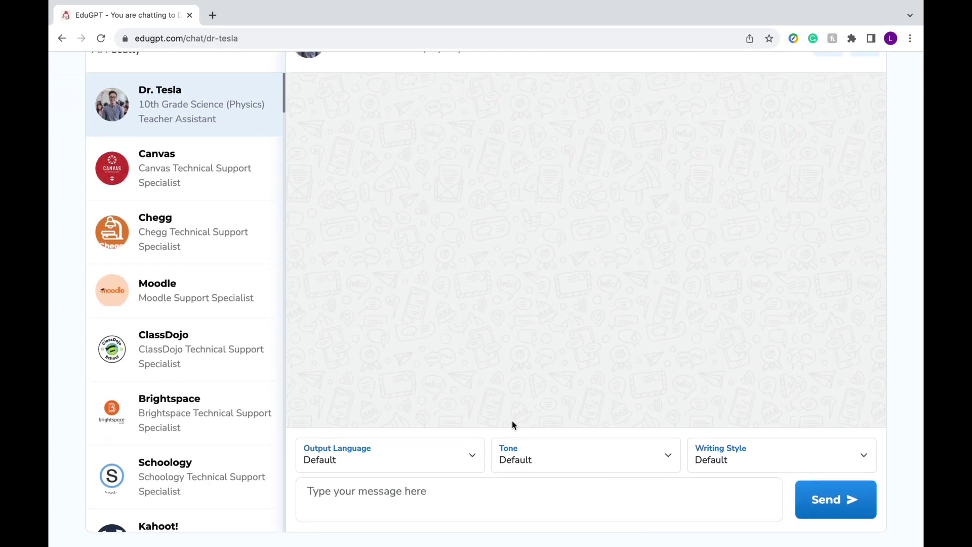
{"action": "type", "text": "What are some fun ways to introduce Force and Newtons Laws to my students?"}
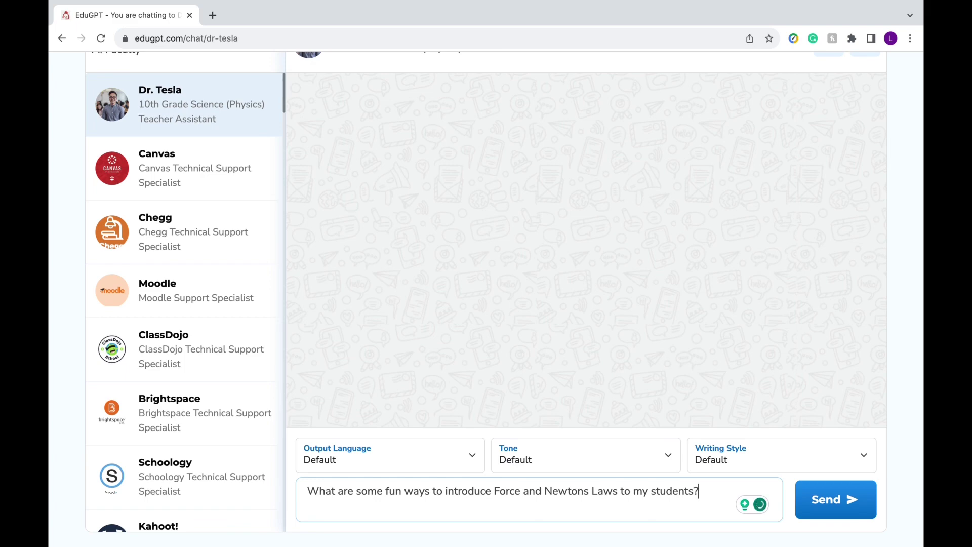
{"action": "key", "text": "Return"}
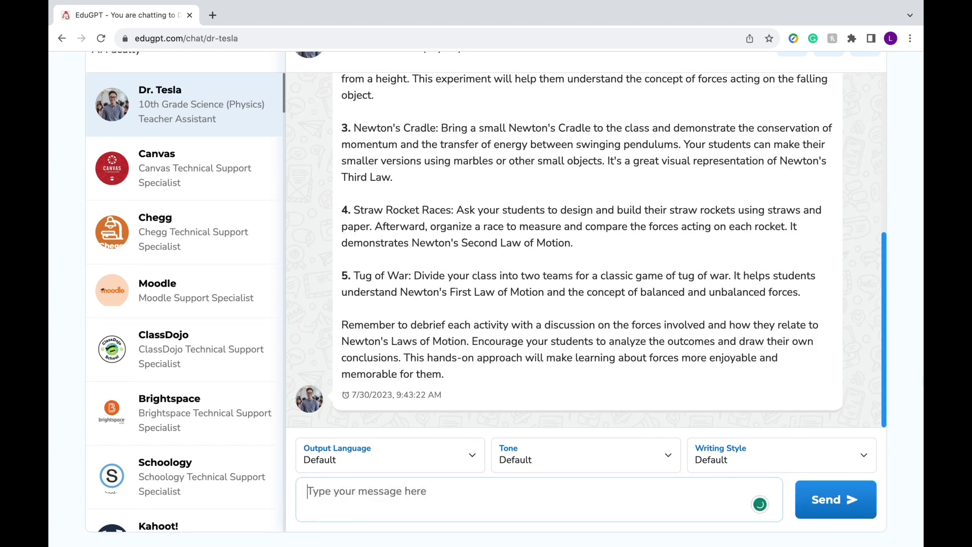
{"action": "scroll", "coordinate": [837, 261], "scroll_direction": "up", "scroll_amount": 5}
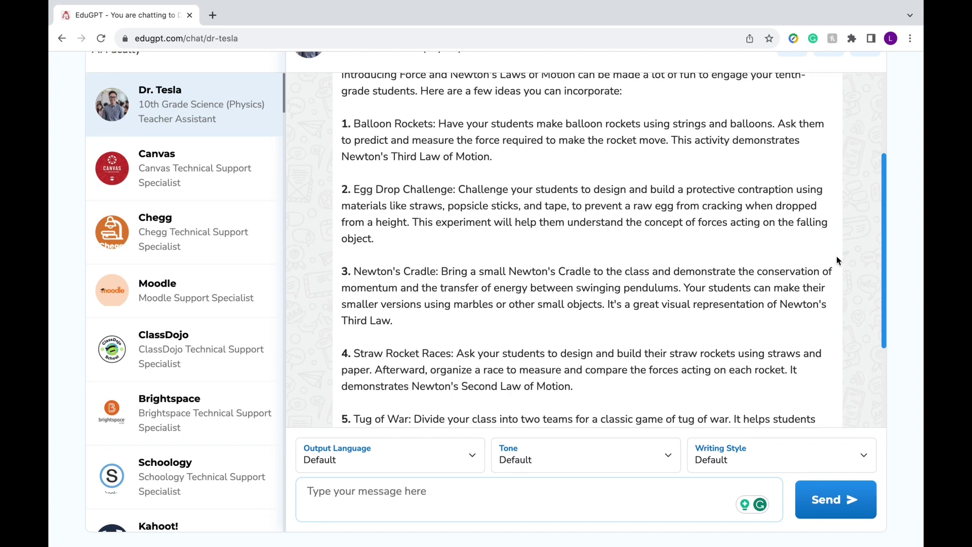
{"action": "scroll", "coordinate": [837, 259], "scroll_direction": "up", "scroll_amount": 1}
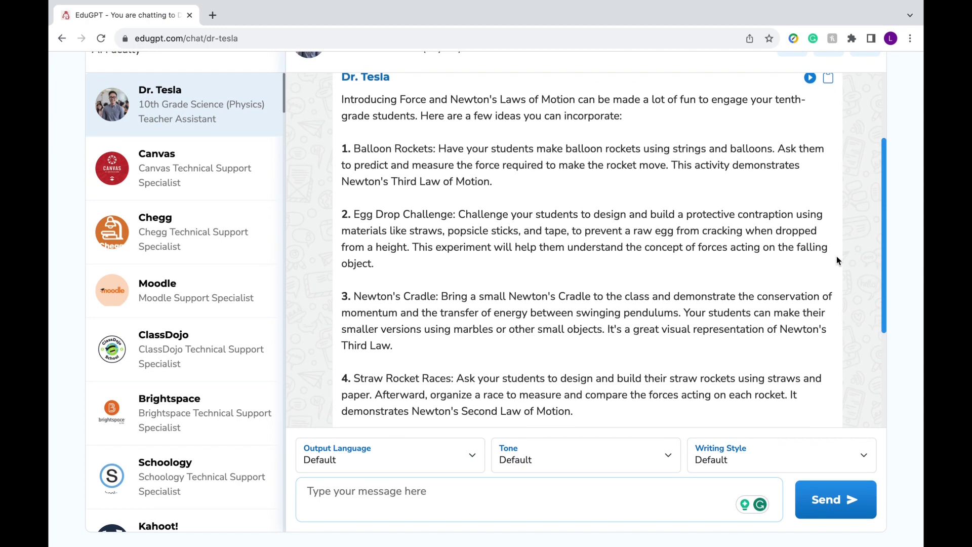
{"action": "scroll", "coordinate": [837, 260], "scroll_direction": "down", "scroll_amount": 4}
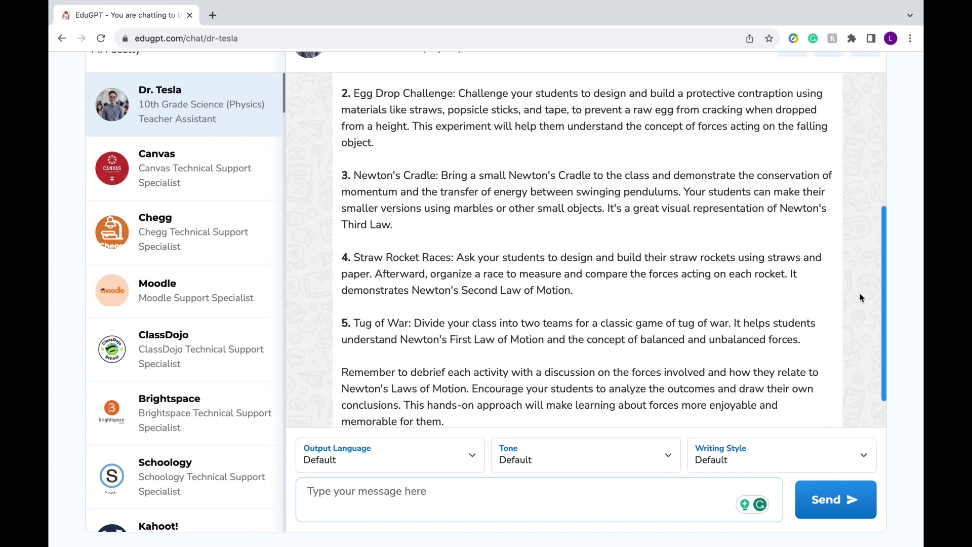
{"action": "scroll", "coordinate": [861, 298], "scroll_direction": "down", "scroll_amount": 2}
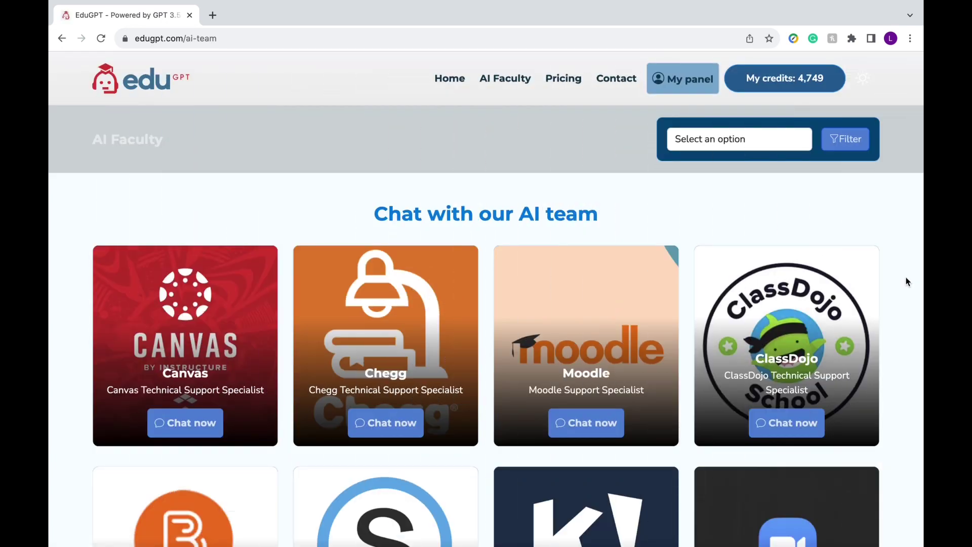
- Scroll down the AI Faculty page and start a chat with Mr. Future
{"action": "scroll", "coordinate": [907, 277], "scroll_direction": "down", "scroll_amount": 1}
{"action": "scroll", "coordinate": [906, 278], "scroll_direction": "down", "scroll_amount": 20}
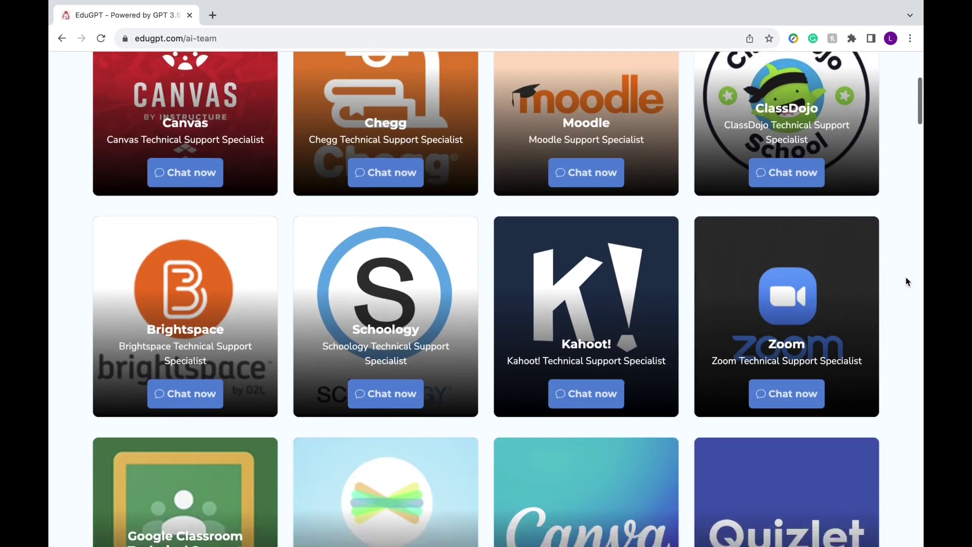
{"action": "scroll", "coordinate": [906, 277], "scroll_direction": "down", "scroll_amount": 20}
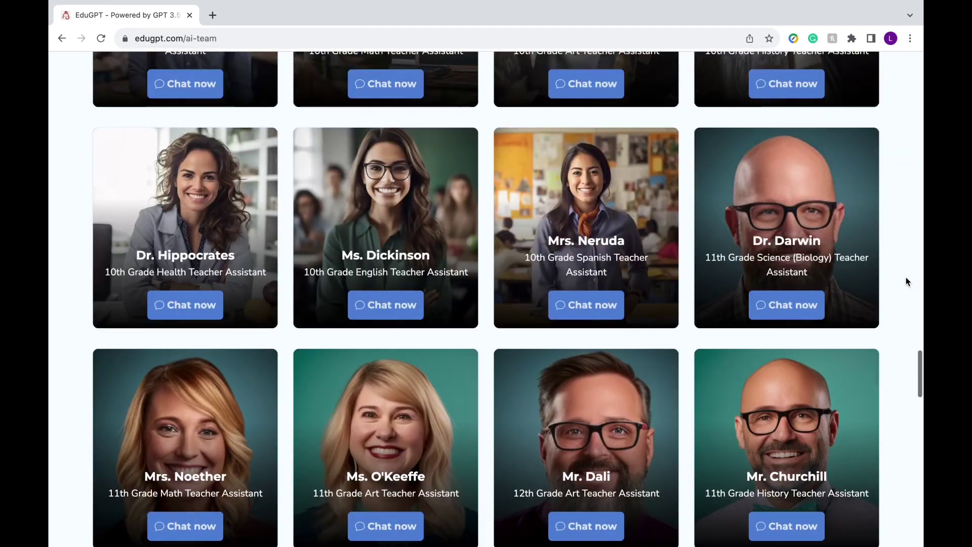
{"action": "scroll", "coordinate": [906, 277], "scroll_direction": "down", "scroll_amount": 10}
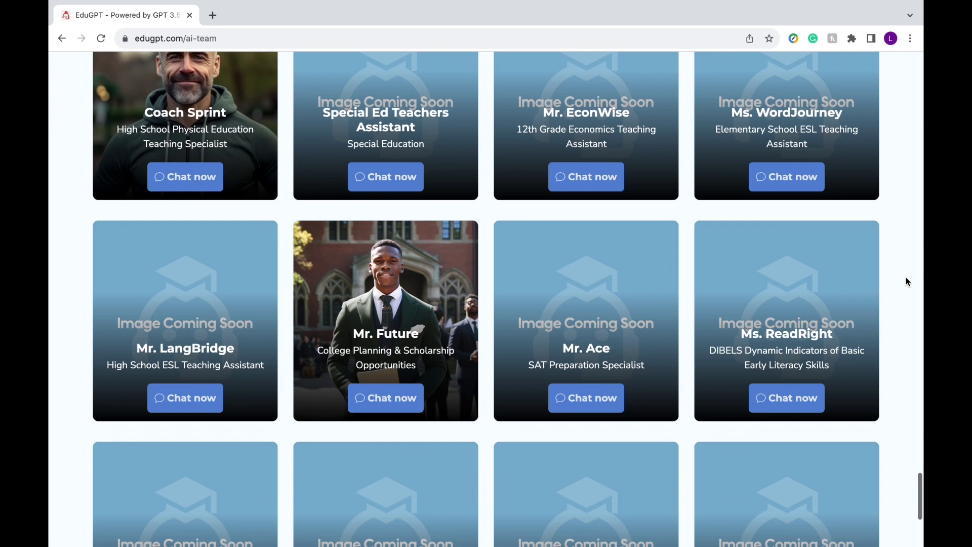
{"action": "left_click", "coordinate": [384, 402]}
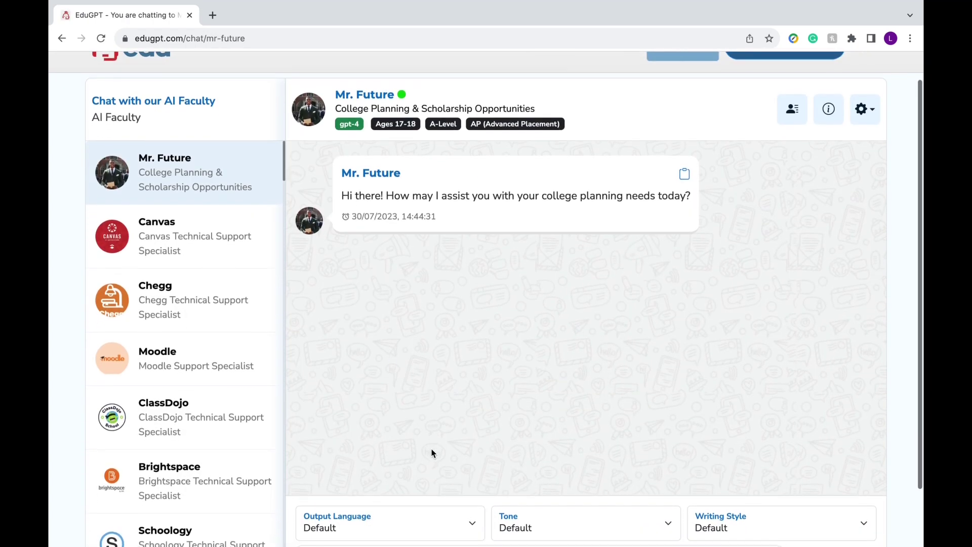
- Ask Mr. Future for US scholarships for first-generation low-income students, then view My Chats
{"action": "scroll", "coordinate": [432, 462], "scroll_direction": "down", "scroll_amount": 2}
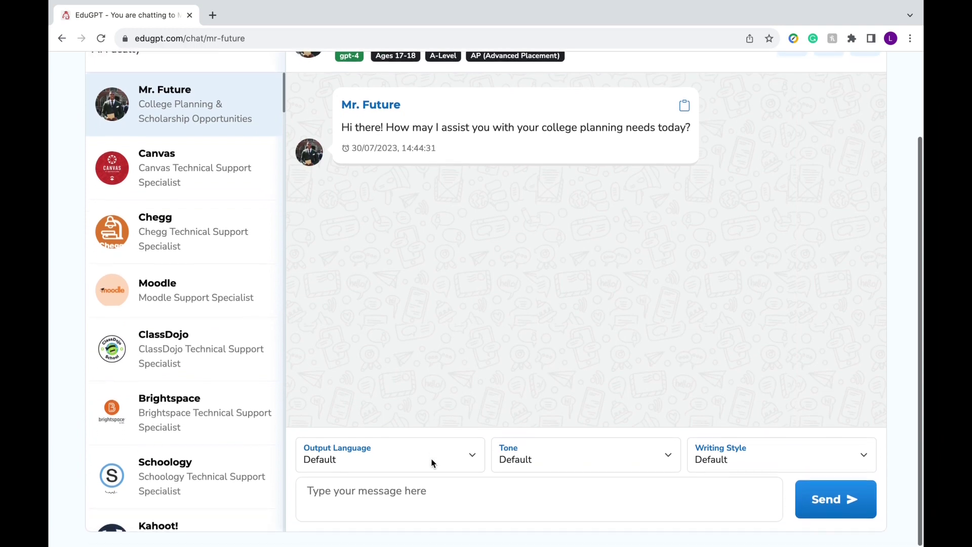
{"action": "type", "text": "What are some US scholarships open to first-generation low income students?"}
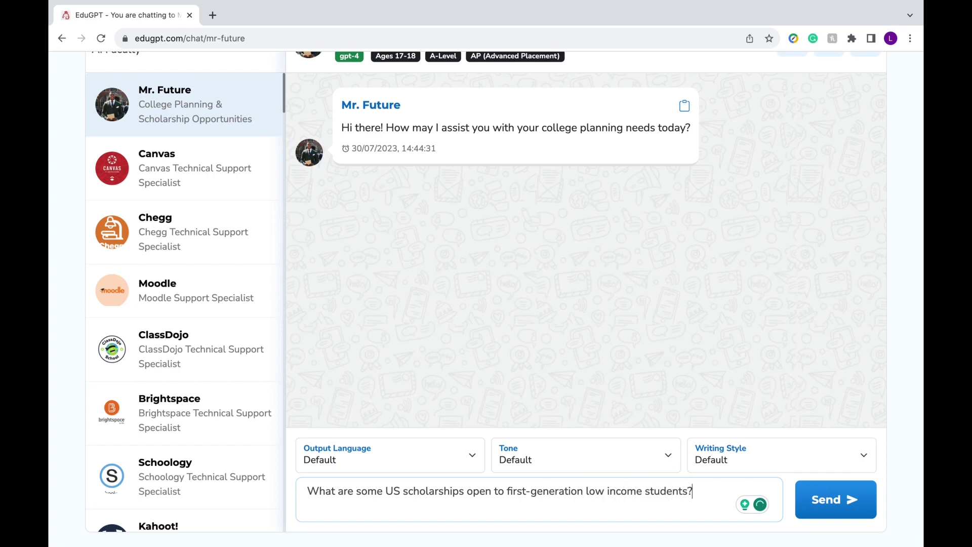
{"action": "left_click", "coordinate": [842, 501]}
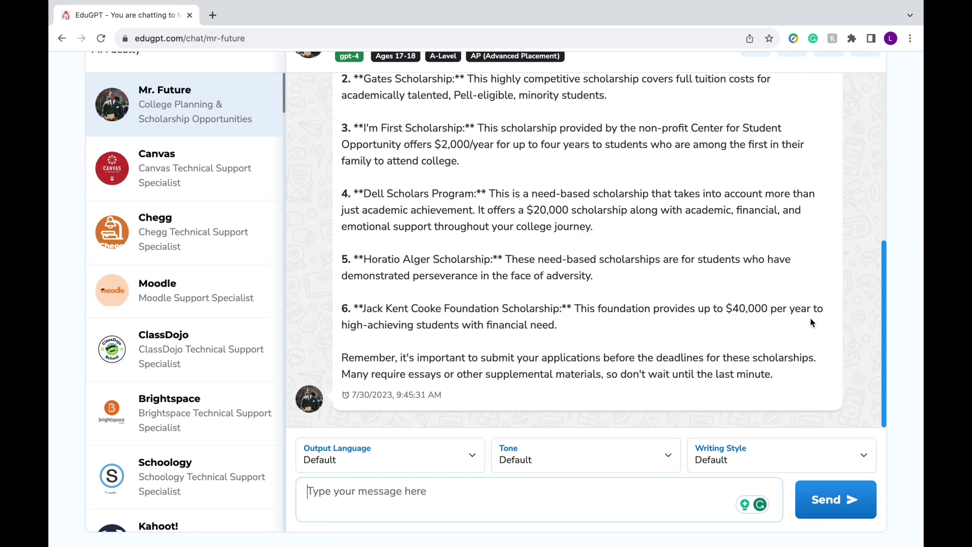
{"action": "left_click", "coordinate": [695, 80]}
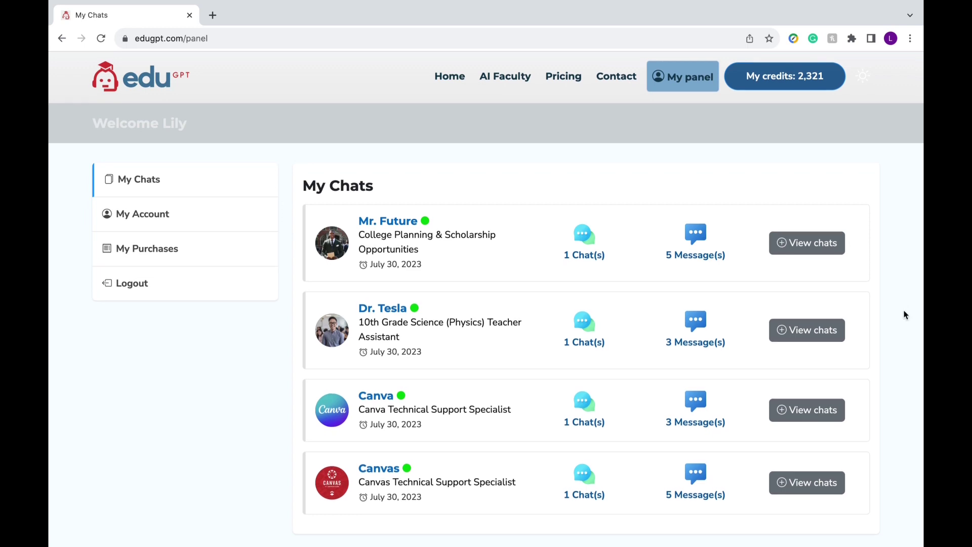
- Reopen and scroll through the saved Canvas chat thread, then return to its chat list
{"action": "left_click", "coordinate": [816, 482]}
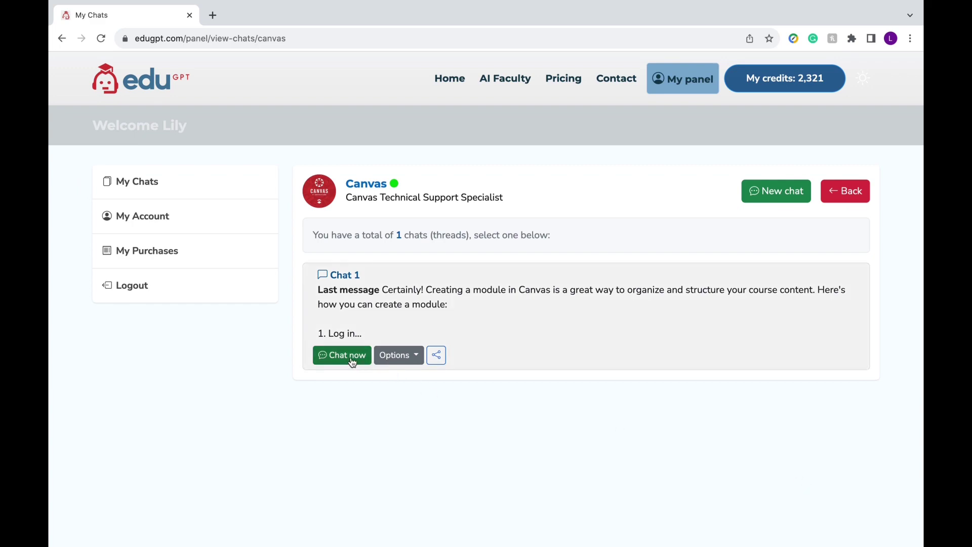
{"action": "left_click", "coordinate": [353, 360]}
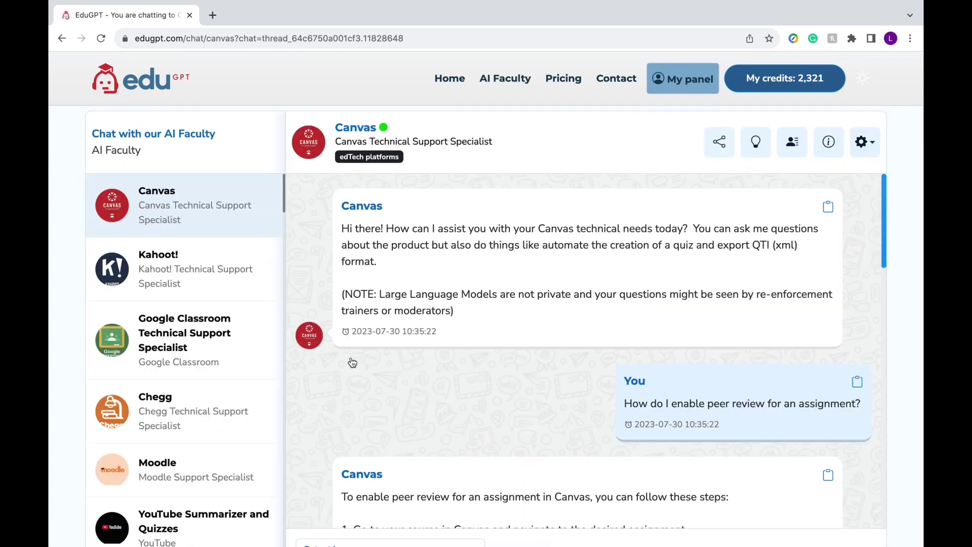
{"action": "scroll", "coordinate": [352, 362], "scroll_direction": "down", "scroll_amount": 5}
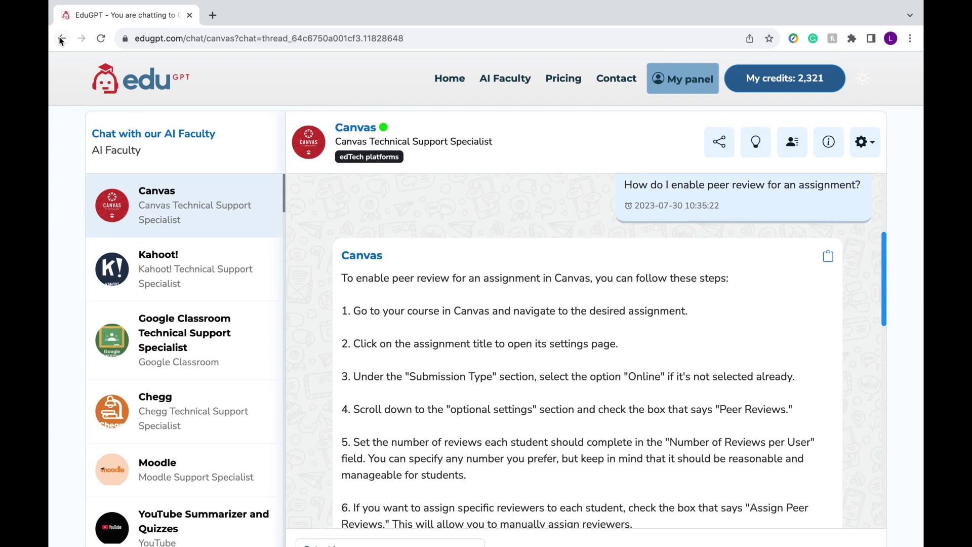
{"action": "left_click", "coordinate": [61, 39]}
- Check the Canvas chat's download formats and get its share link
{"action": "left_click", "coordinate": [414, 356]}
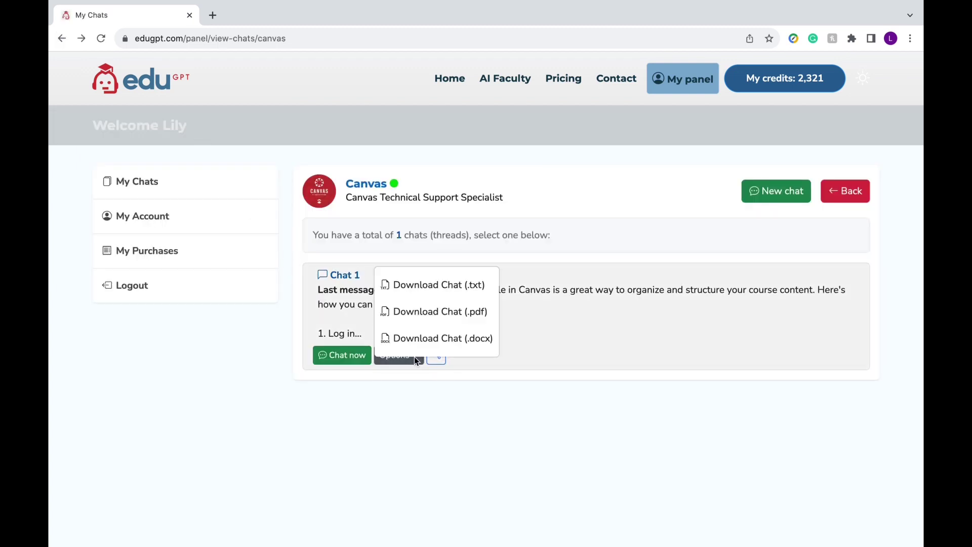
{"action": "left_click", "coordinate": [428, 338]}
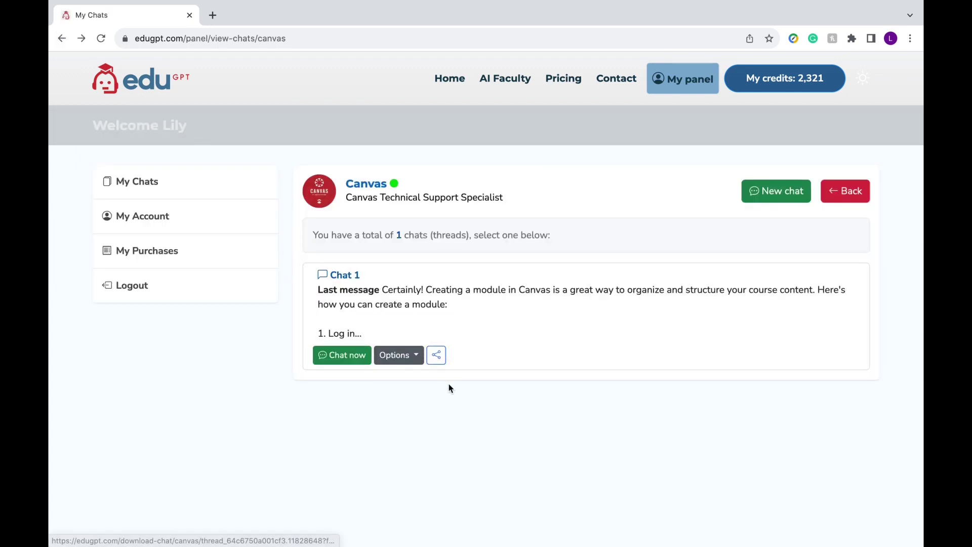
{"action": "left_click", "coordinate": [440, 356]}
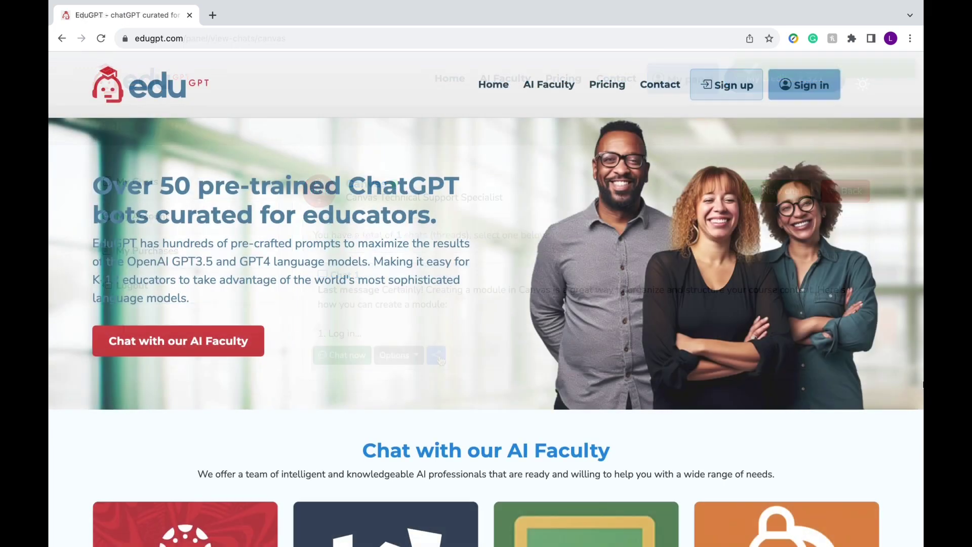